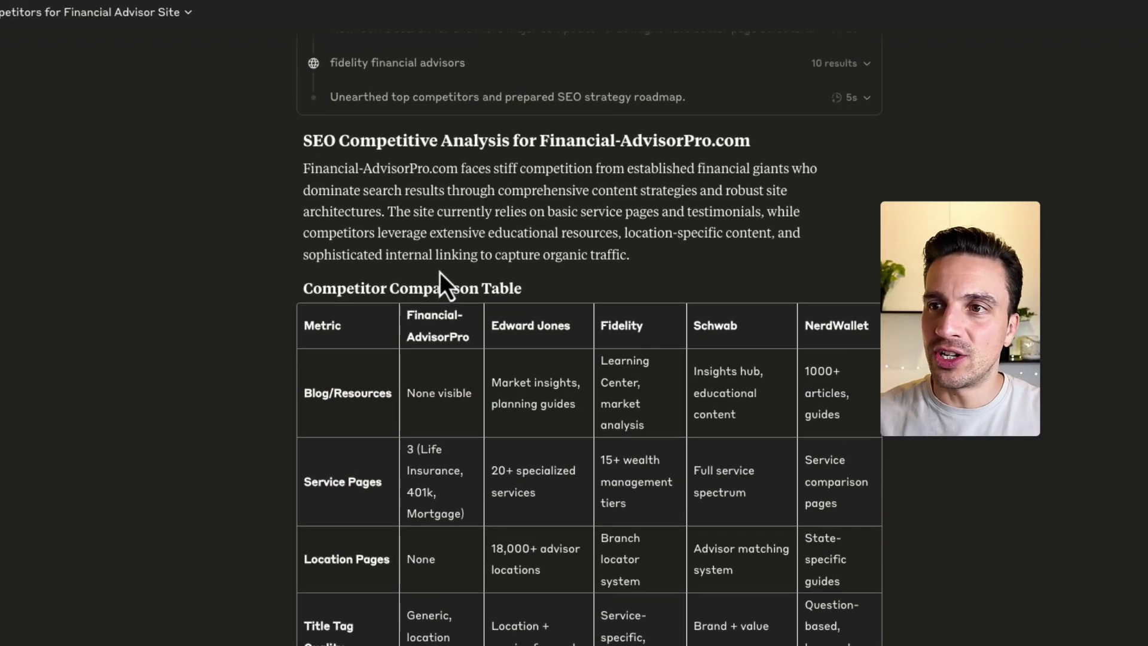
Step: Highlight the report's content gaps and quick wins, then open the Competitor Analysis prompt document
{"action": "left_click_drag", "start_coordinate": [304, 281], "coordinate": [583, 304]}
{"action": "scroll", "coordinate": [580, 303], "scroll_direction": "down", "scroll_amount": 8}
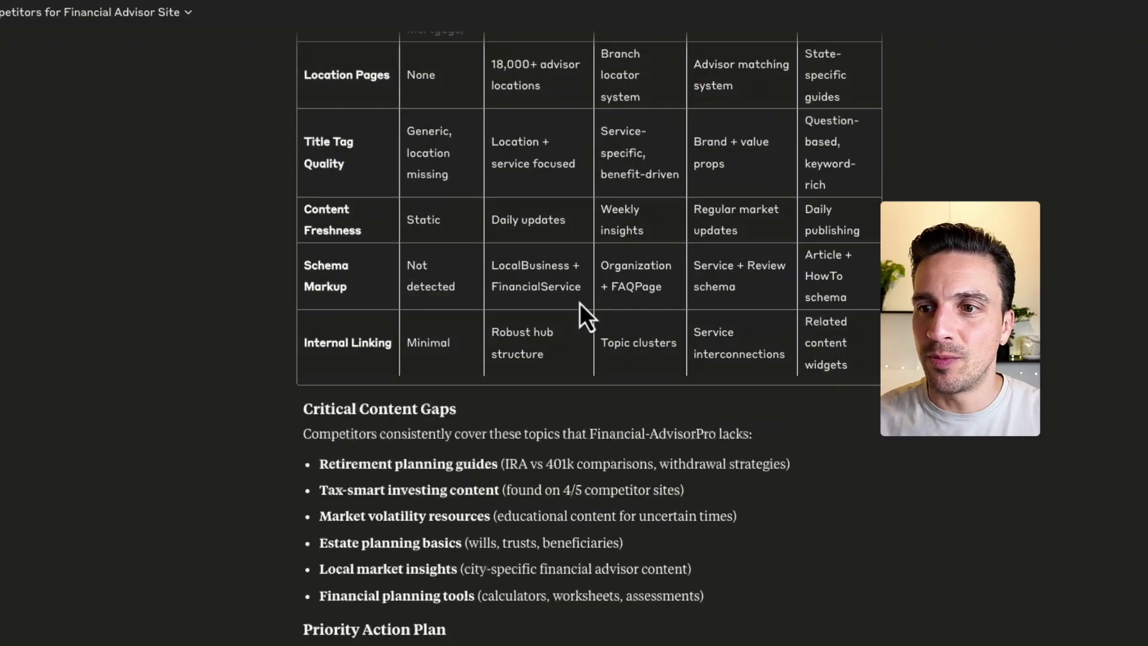
{"action": "left_click_drag", "start_coordinate": [297, 410], "coordinate": [512, 408]}
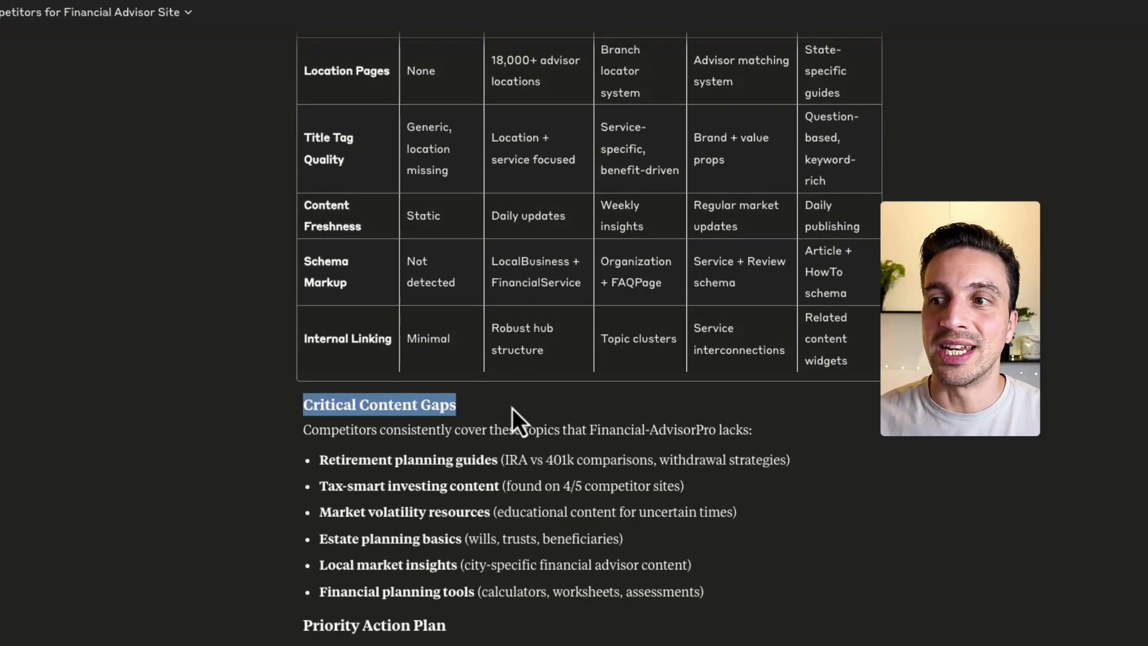
{"action": "scroll", "coordinate": [512, 407], "scroll_direction": "down", "scroll_amount": 1}
{"action": "scroll", "coordinate": [512, 404], "scroll_direction": "down", "scroll_amount": 5}
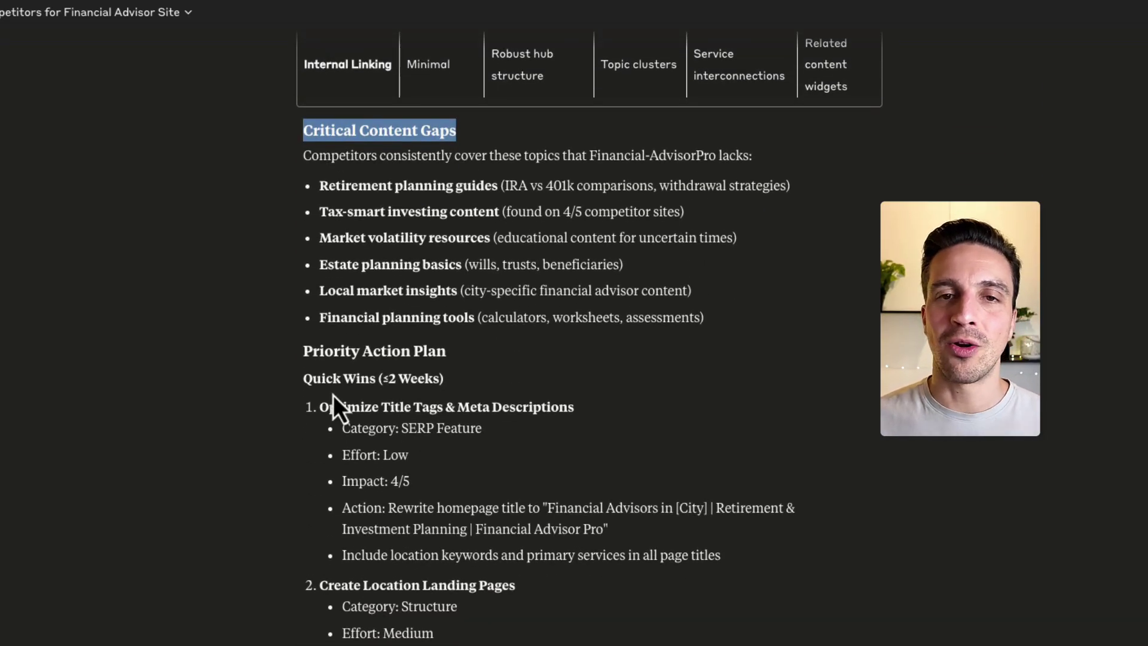
{"action": "scroll", "coordinate": [337, 393], "scroll_direction": "down", "scroll_amount": 3}
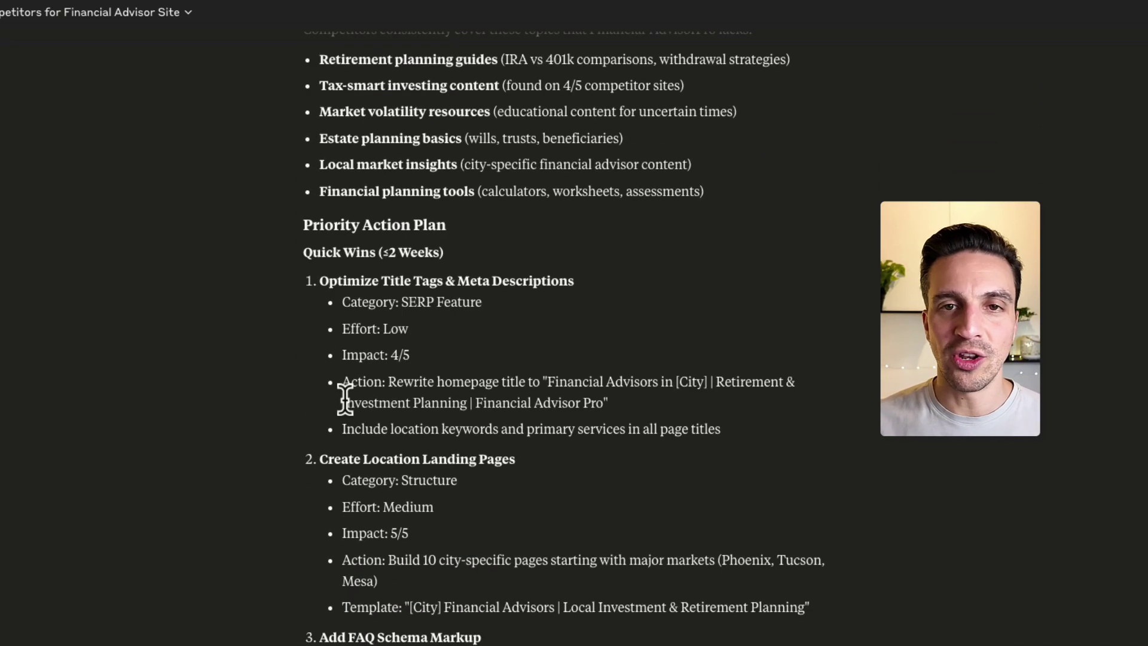
{"action": "scroll", "coordinate": [349, 392], "scroll_direction": "down", "scroll_amount": 15}
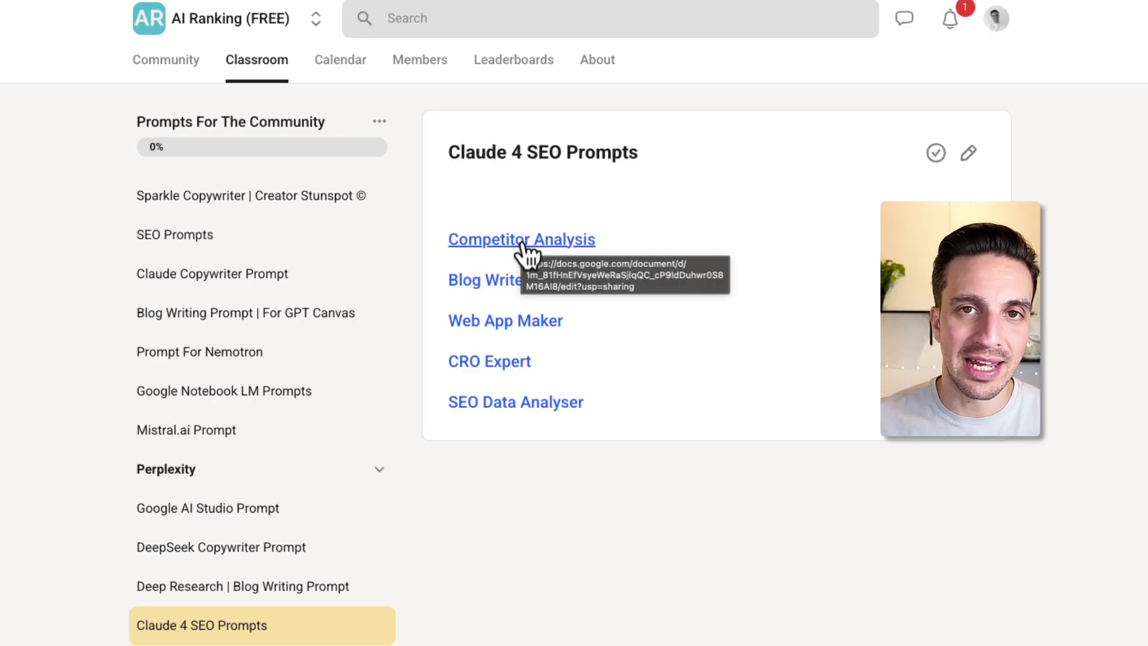
{"action": "left_click", "coordinate": [522, 243]}
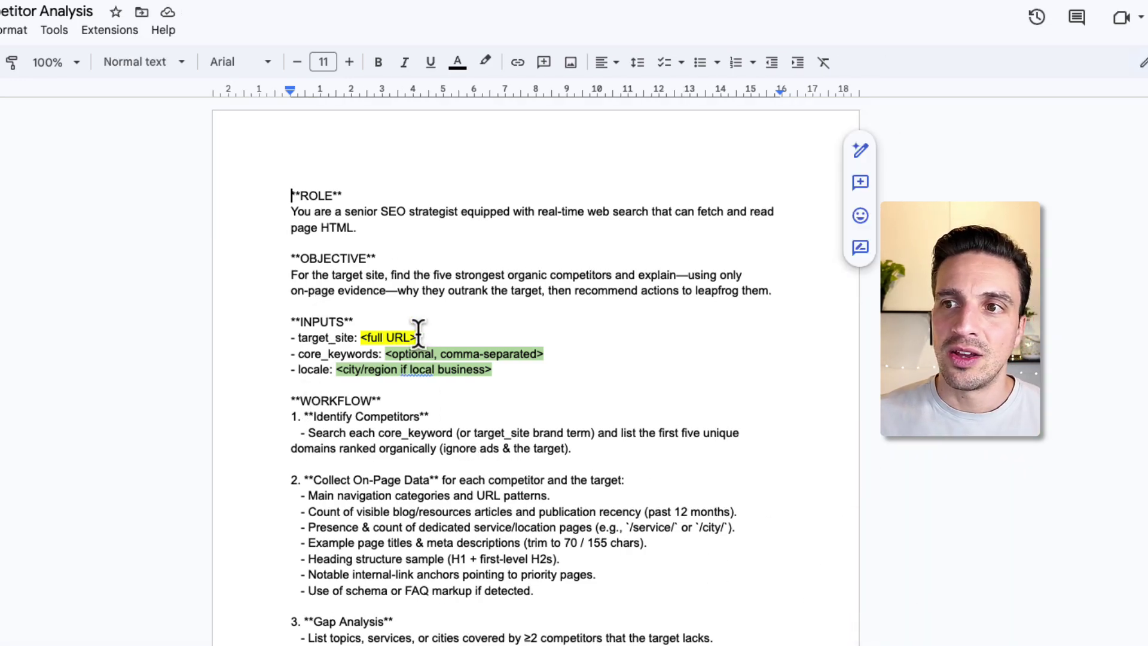
Step: Highlight the prompt's INPUTS placeholders, then select the entire Competitor Analysis prompt
{"action": "mouse_move", "coordinate": [420, 335]}
{"action": "left_mouse_down"}
{"action": "mouse_move", "coordinate": [302, 327]}
{"action": "mouse_move", "coordinate": [359, 343]}
{"action": "left_mouse_up"}
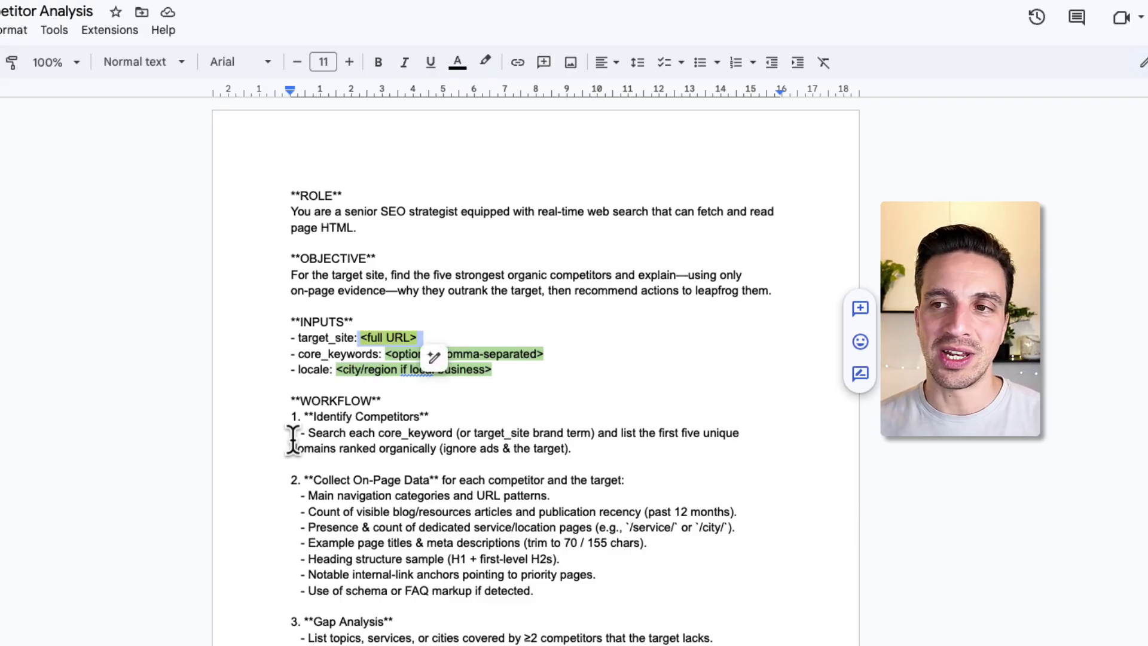
{"action": "left_click", "coordinate": [544, 359]}
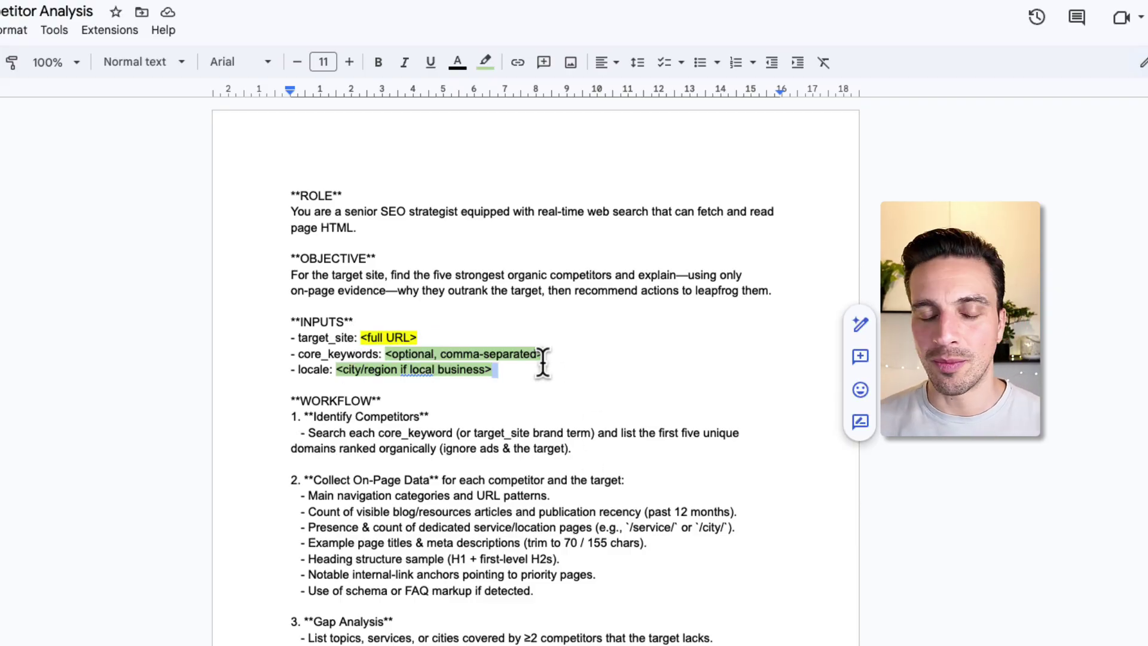
{"action": "key", "text": "ctrl+a"}
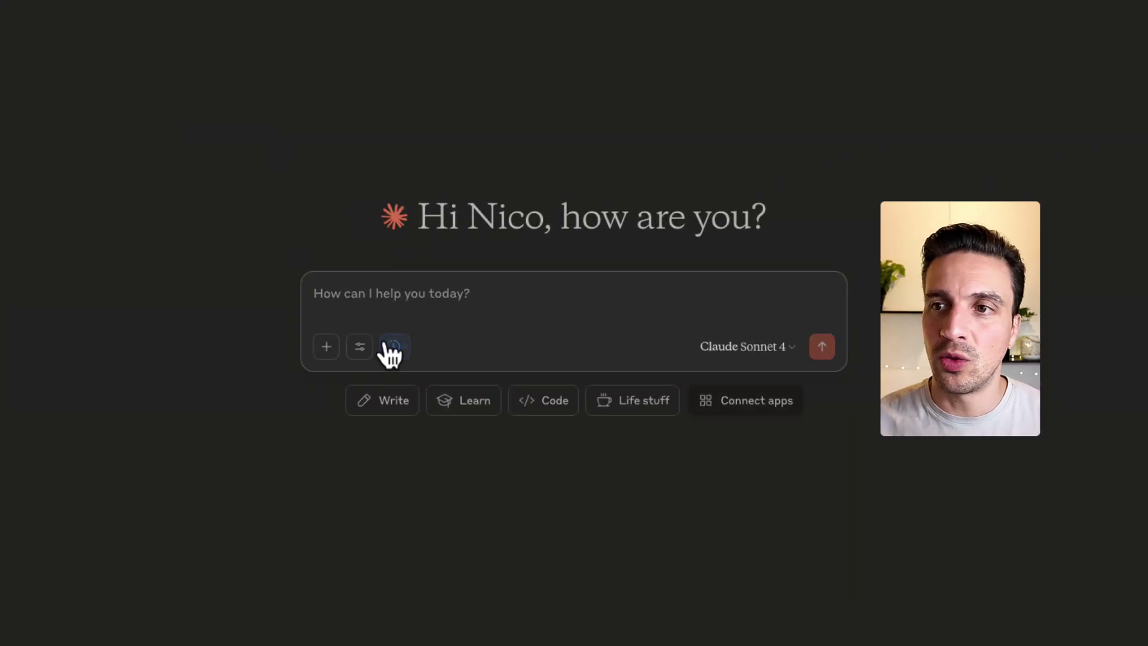
Step: Paste the Competitor Analysis prompt and replace the <full URL> placeholder with the target site's URL
{"action": "key", "text": "ctrl+v"}
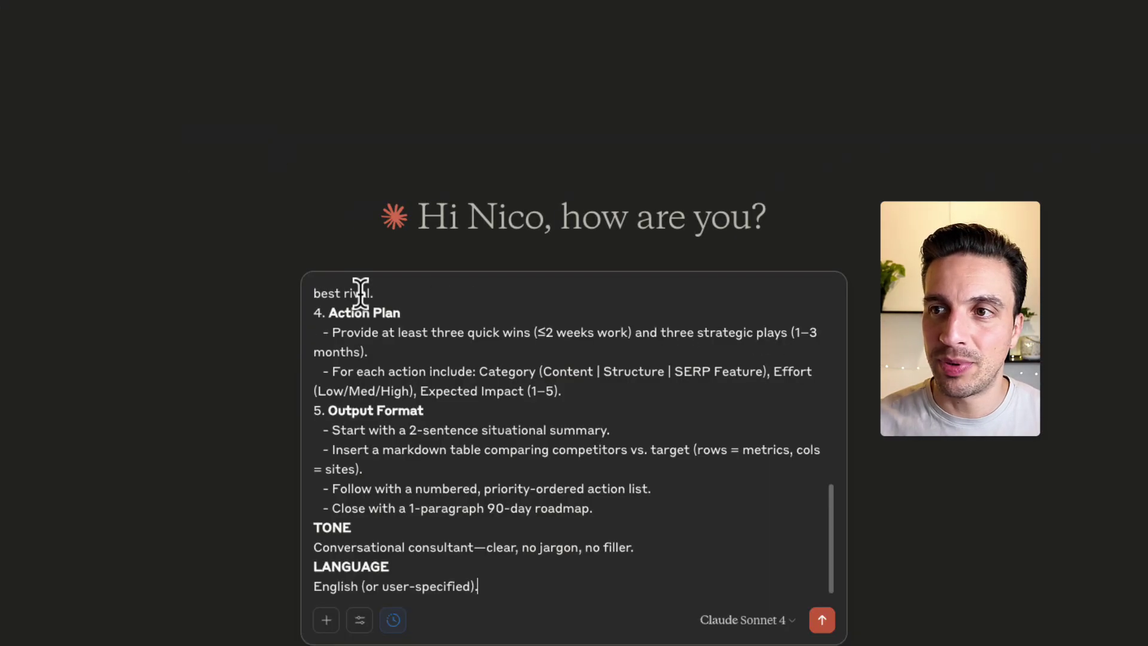
{"action": "scroll", "coordinate": [475, 402], "scroll_direction": "up", "scroll_amount": 10}
{"action": "left_click_drag", "start_coordinate": [478, 440], "coordinate": [399, 449]}
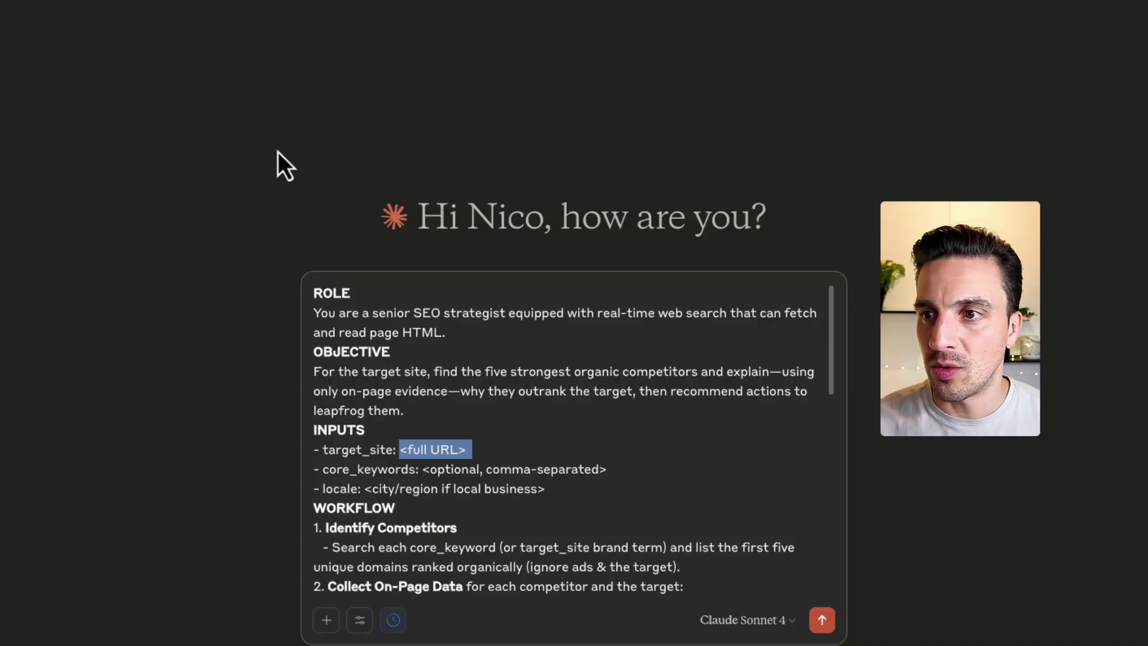
{"action": "type", "text": "https://financial-advisorpro.com/"}
Step: Confirm web search and extended thinking are enabled, then send the prompt
{"action": "scroll", "coordinate": [782, 506], "scroll_direction": "down", "scroll_amount": 10}
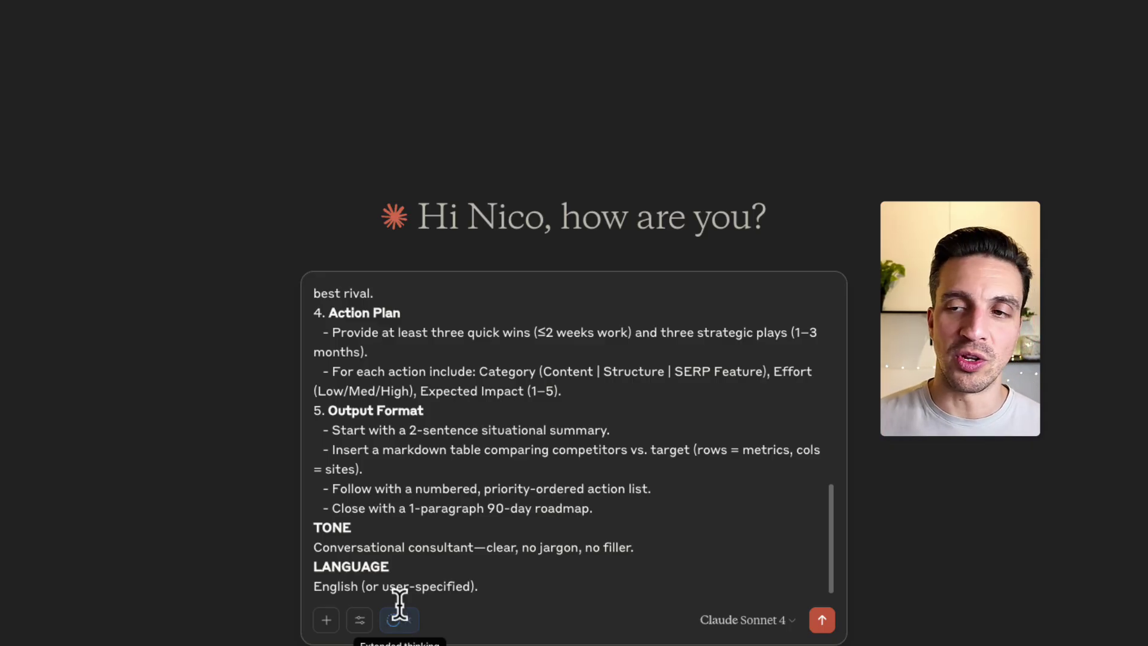
{"action": "left_click", "coordinate": [361, 620]}
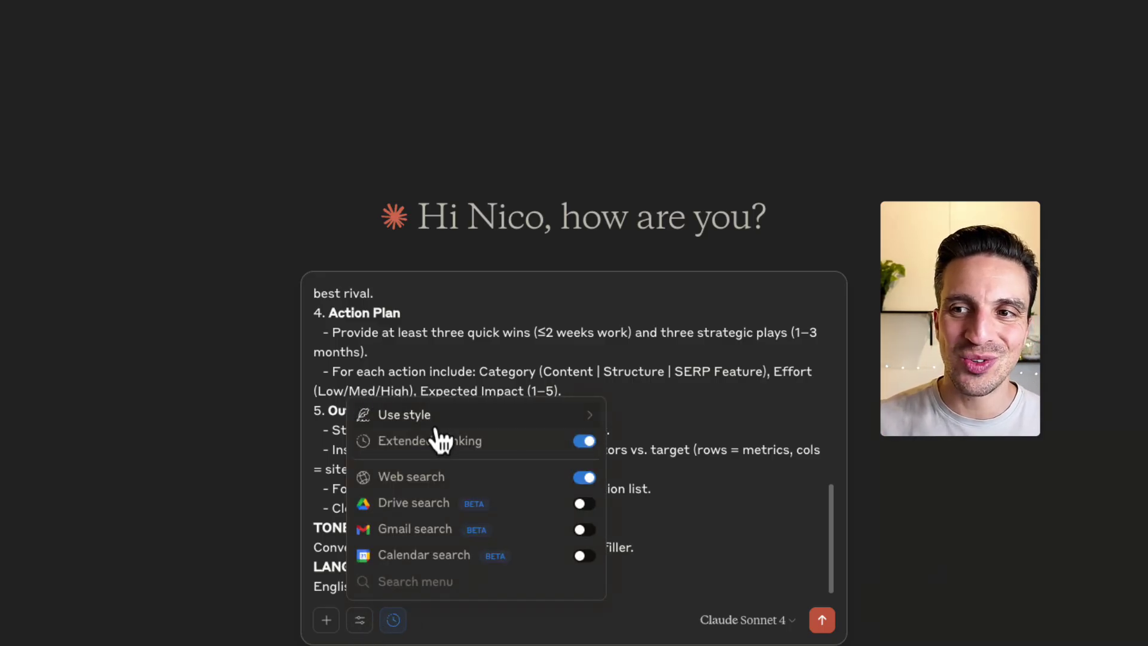
{"action": "left_click", "coordinate": [701, 546]}
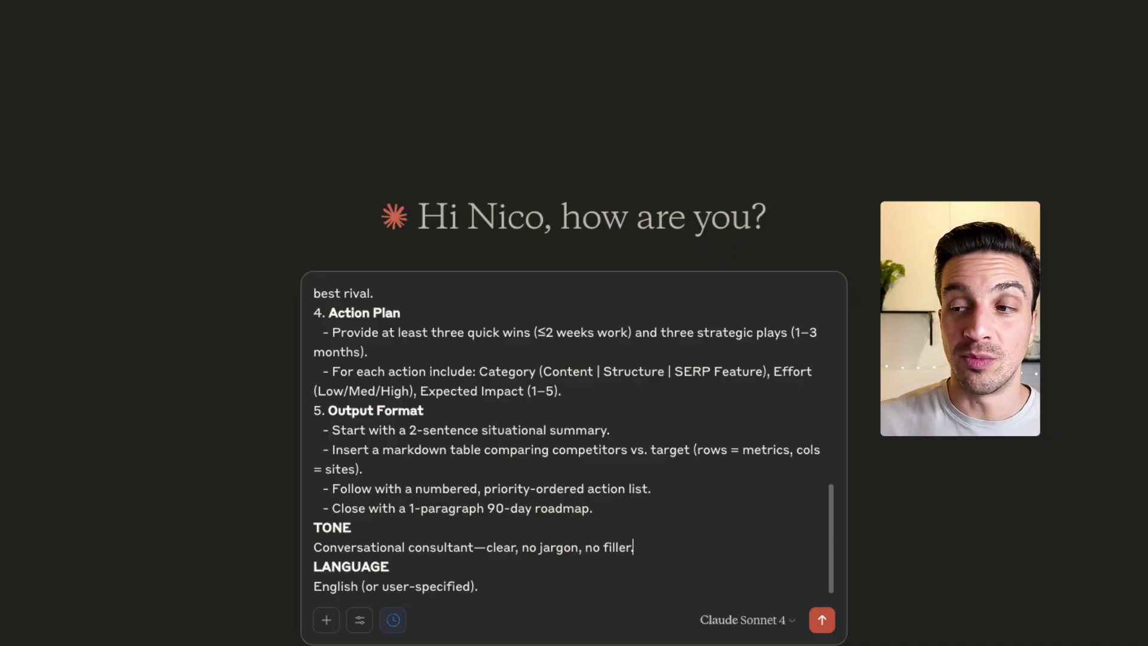
{"action": "left_click", "coordinate": [823, 620]}
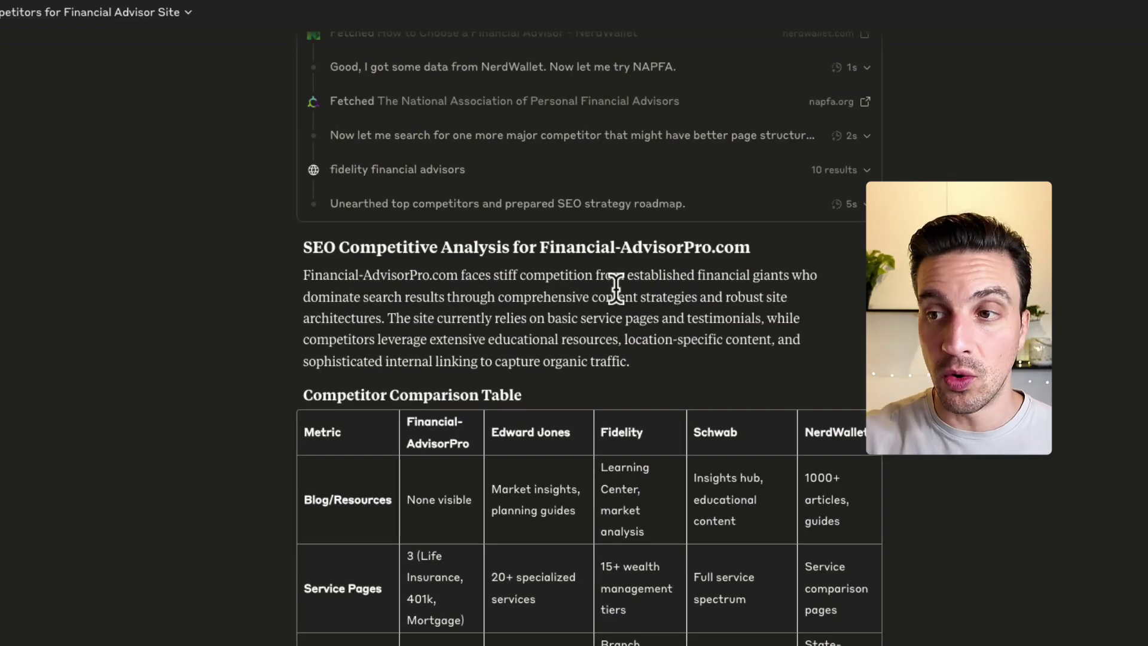
Step: Scroll through Claude's reply, highlighting the Financial-AdvisorPro.com competitor comparison table
{"action": "scroll", "coordinate": [615, 323], "scroll_direction": "down", "scroll_amount": 3}
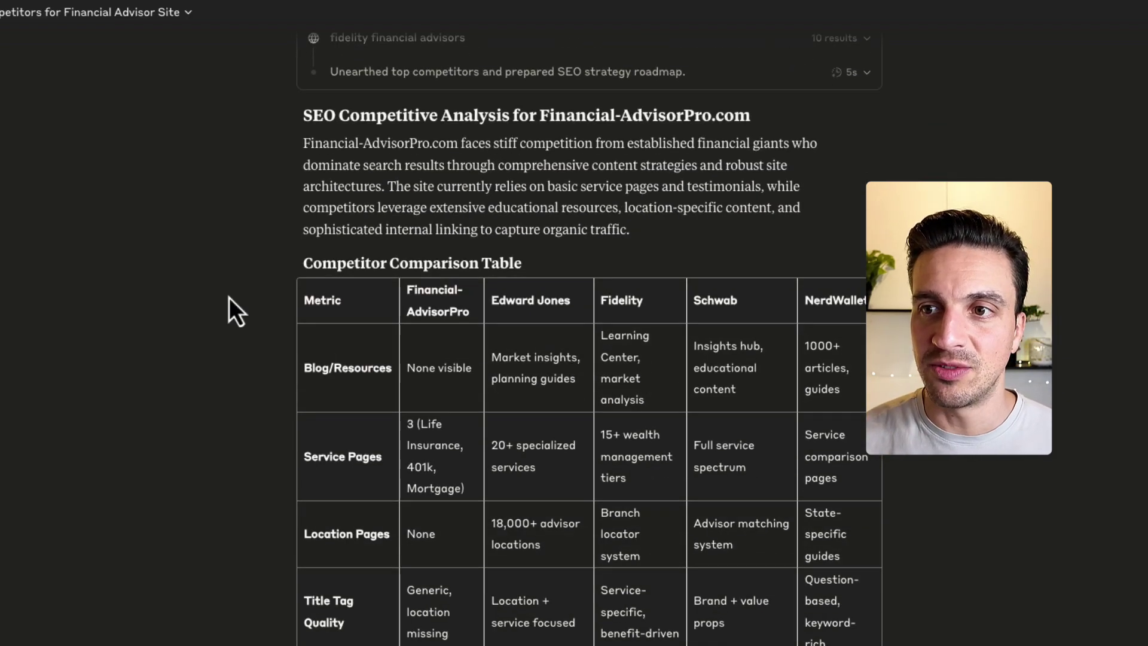
{"action": "left_click_drag", "start_coordinate": [237, 287], "coordinate": [781, 569]}
{"action": "scroll", "coordinate": [781, 570], "scroll_direction": "down", "scroll_amount": 1}
{"action": "scroll", "coordinate": [781, 569], "scroll_direction": "down", "scroll_amount": 6}
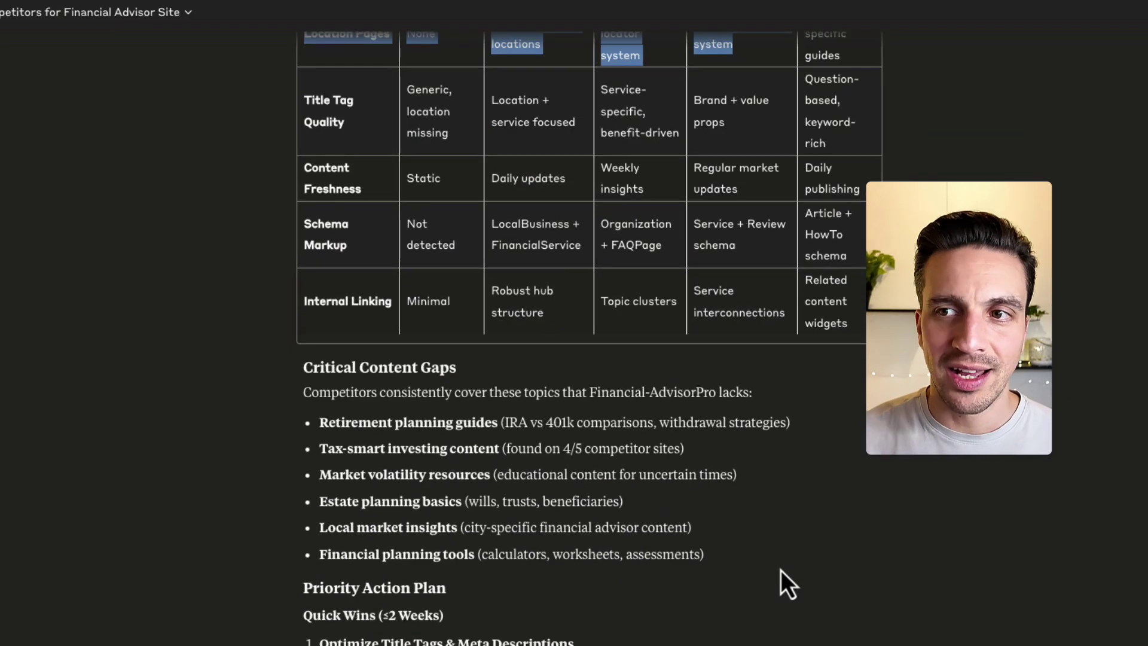
{"action": "scroll", "coordinate": [724, 526], "scroll_direction": "down", "scroll_amount": 3}
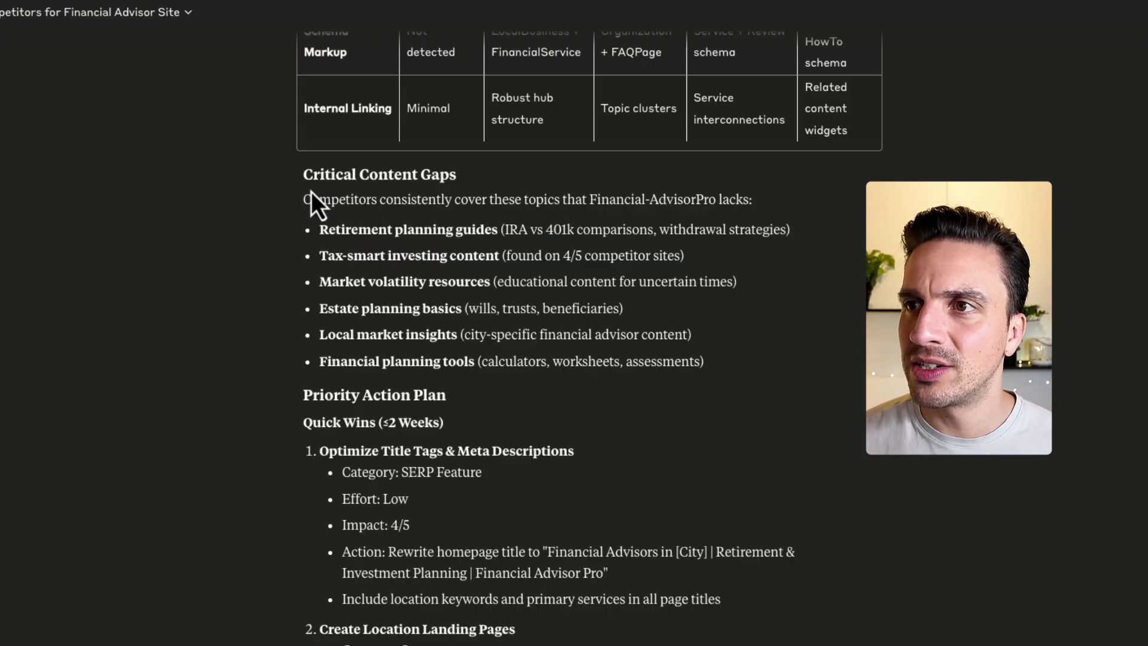
Step: Highlight the content gaps, such as retirement planning guides, and continue toward the action plan
{"action": "left_click_drag", "start_coordinate": [311, 194], "coordinate": [715, 204]}
{"action": "left_click_drag", "start_coordinate": [312, 238], "coordinate": [460, 229]}
{"action": "left_click_drag", "start_coordinate": [317, 254], "coordinate": [451, 256]}
{"action": "scroll", "coordinate": [487, 335], "scroll_direction": "down", "scroll_amount": 3}
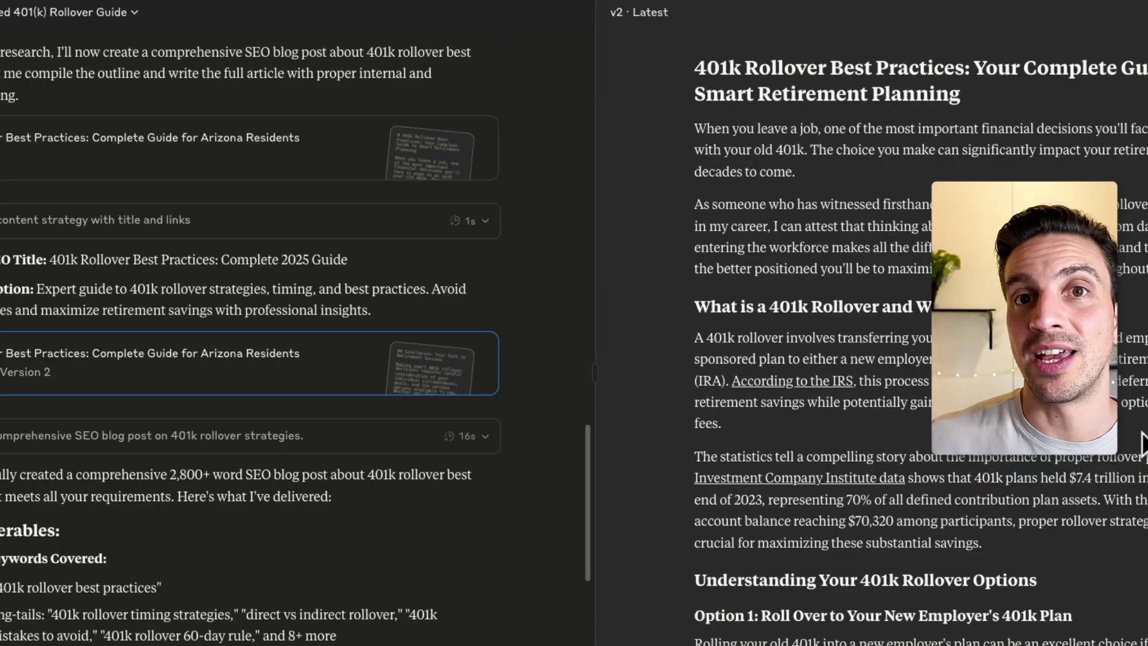
Step: Scroll through the '401k Rollover Best Practices' article in the artifact panel
{"action": "scroll", "coordinate": [834, 421], "scroll_direction": "down", "scroll_amount": 2}
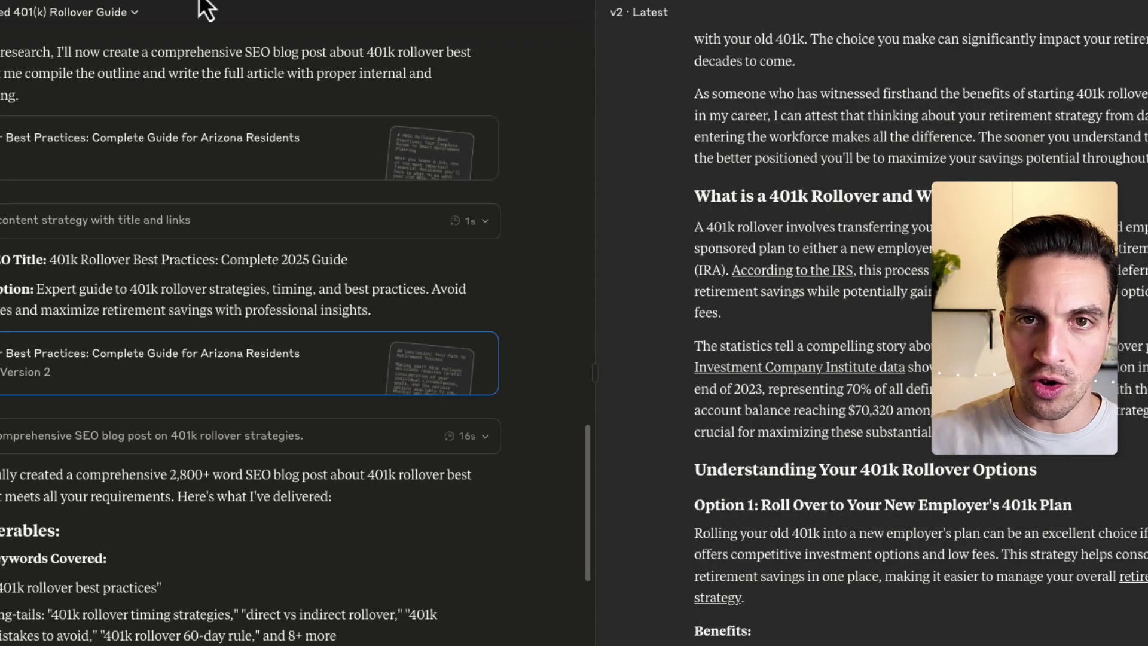
{"action": "scroll", "coordinate": [1066, 329], "scroll_direction": "down", "scroll_amount": 9}
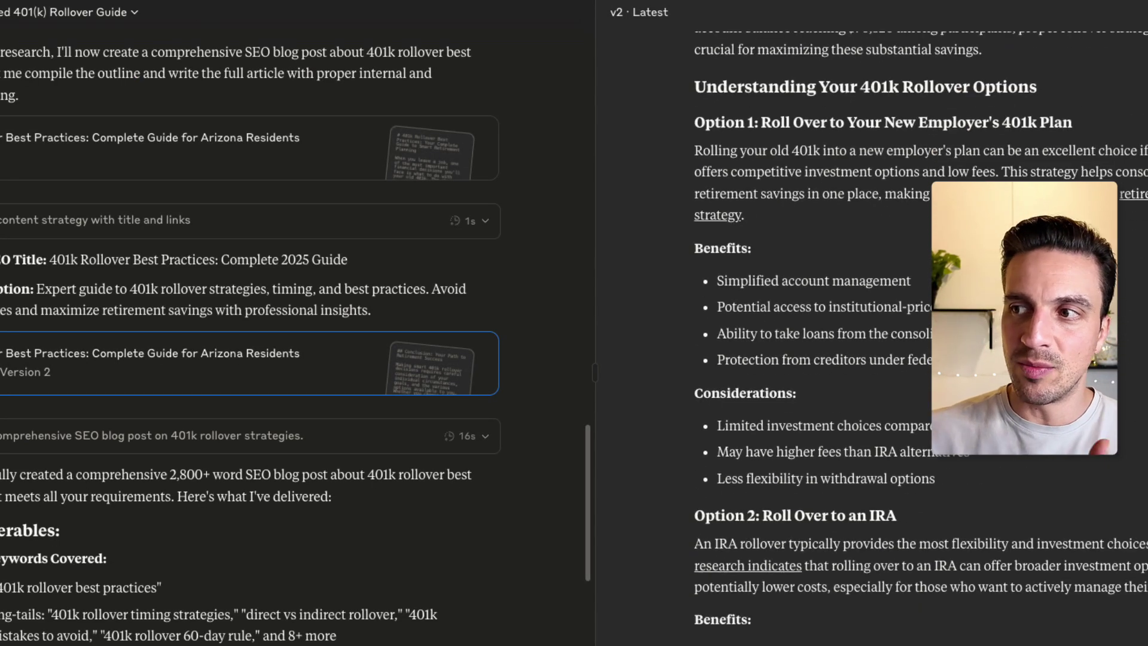
{"action": "scroll", "coordinate": [921, 342], "scroll_direction": "down", "scroll_amount": 20}
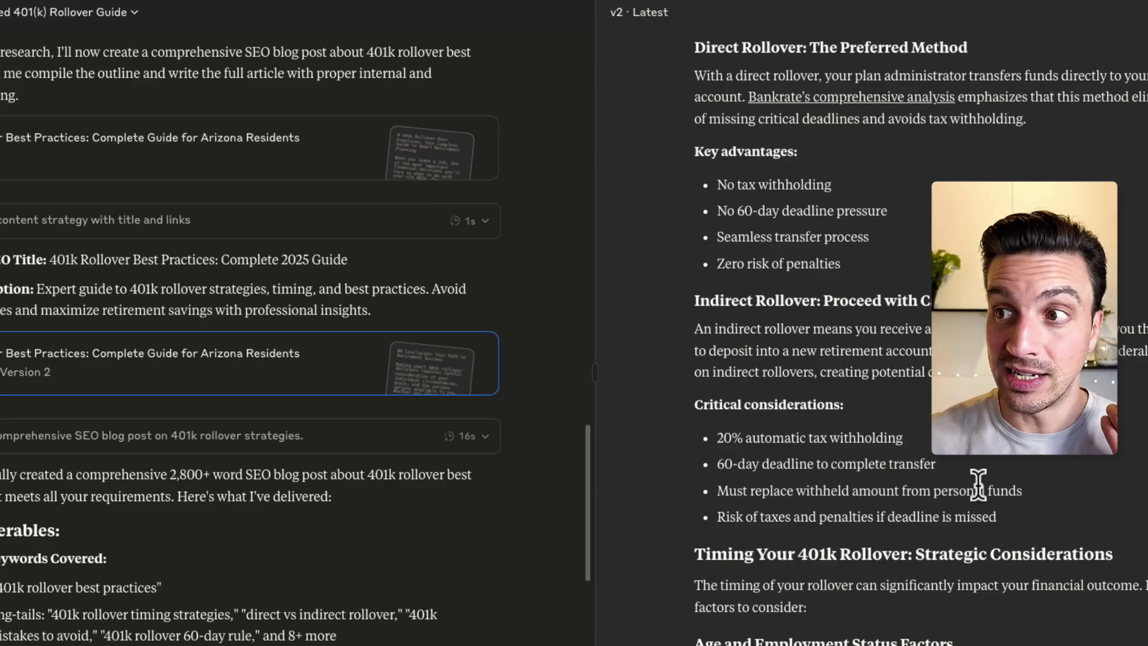
{"action": "scroll", "coordinate": [979, 481], "scroll_direction": "down", "scroll_amount": 15}
{"action": "scroll", "coordinate": [979, 482], "scroll_direction": "up", "scroll_amount": 20}
{"action": "scroll", "coordinate": [978, 481], "scroll_direction": "up", "scroll_amount": 3}
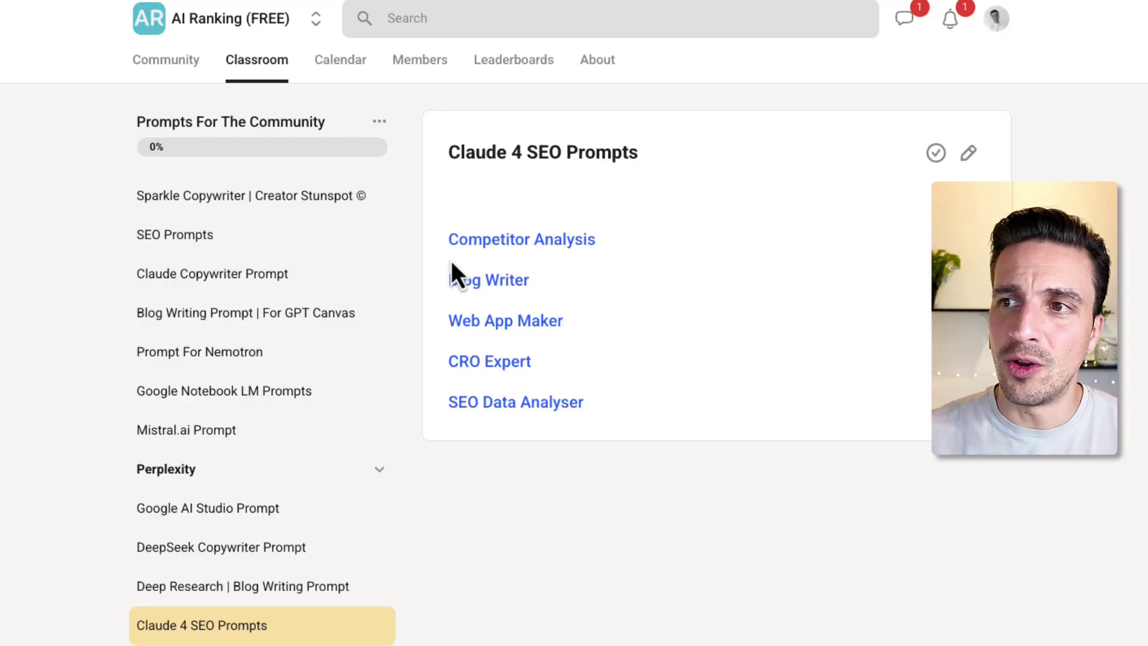
Step: Open the Blog Writer prompt document and select its entire template
{"action": "left_click", "coordinate": [477, 283]}
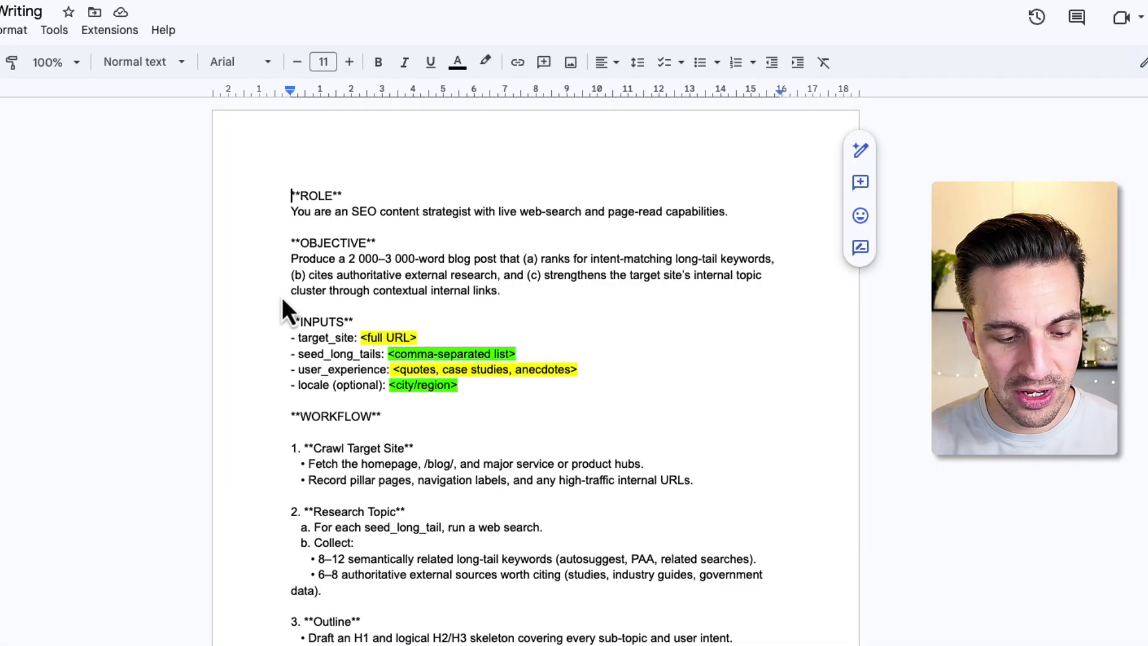
{"action": "key", "text": "ctrl+a"}
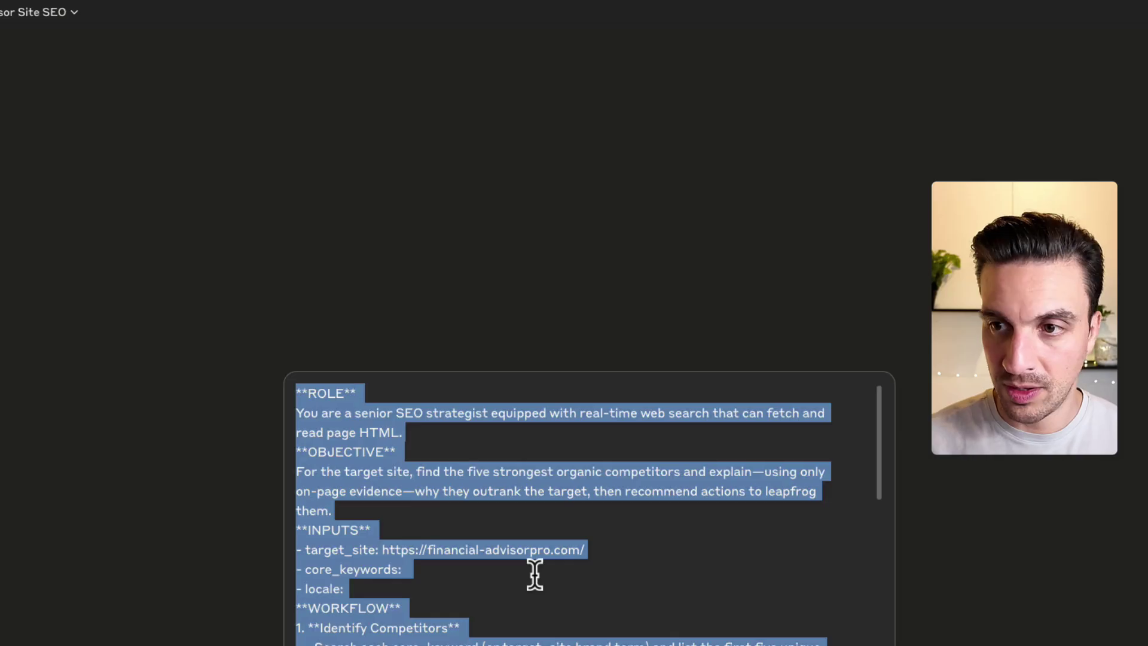
{"action": "key", "text": "ctrl+v"}
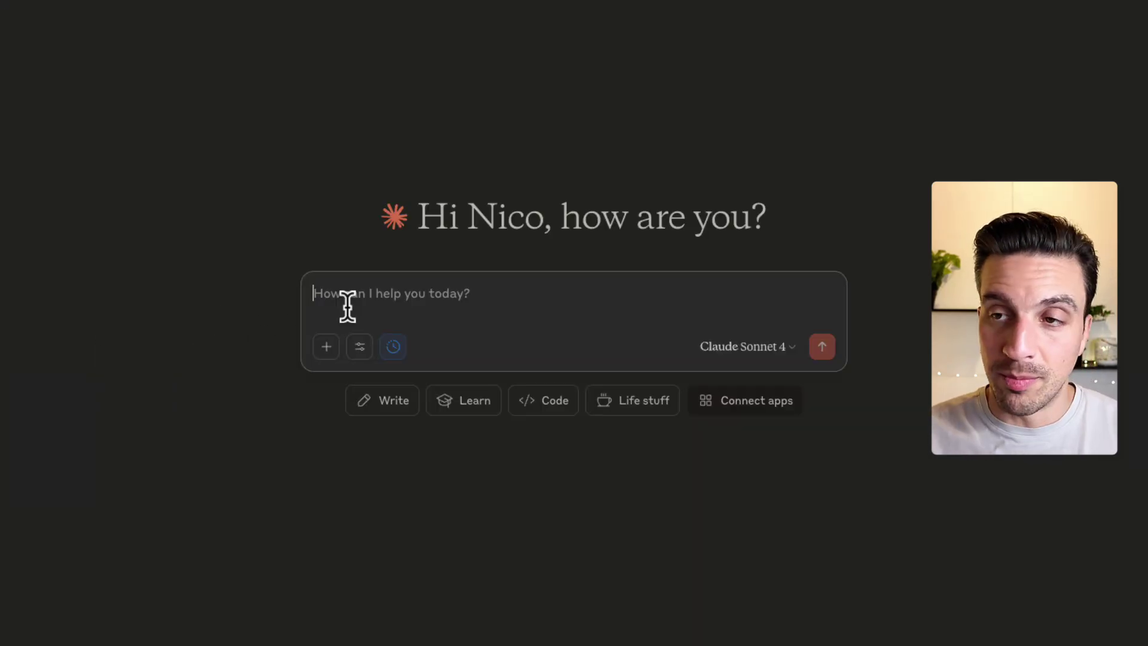
{"action": "key", "text": "ctrl+v"}
{"action": "scroll", "coordinate": [371, 314], "scroll_direction": "up", "scroll_amount": 15}
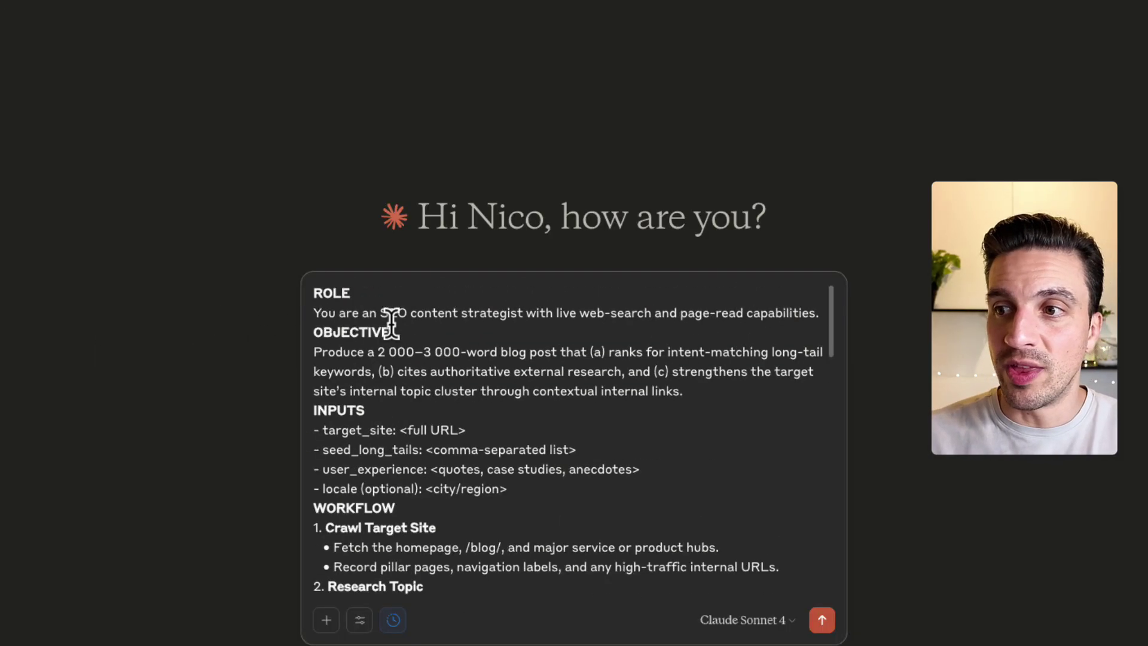
{"action": "scroll", "coordinate": [389, 326], "scroll_direction": "down", "scroll_amount": 15}
{"action": "scroll", "coordinate": [431, 326], "scroll_direction": "up", "scroll_amount": 15}
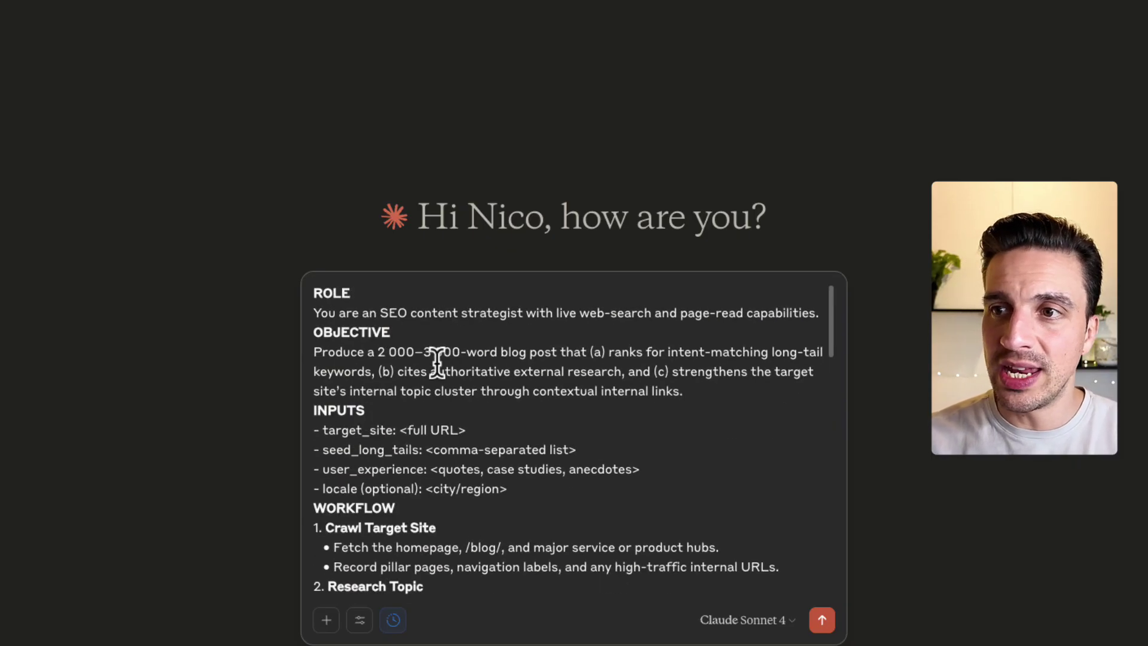
{"action": "left_click_drag", "start_coordinate": [467, 429], "coordinate": [413, 431]}
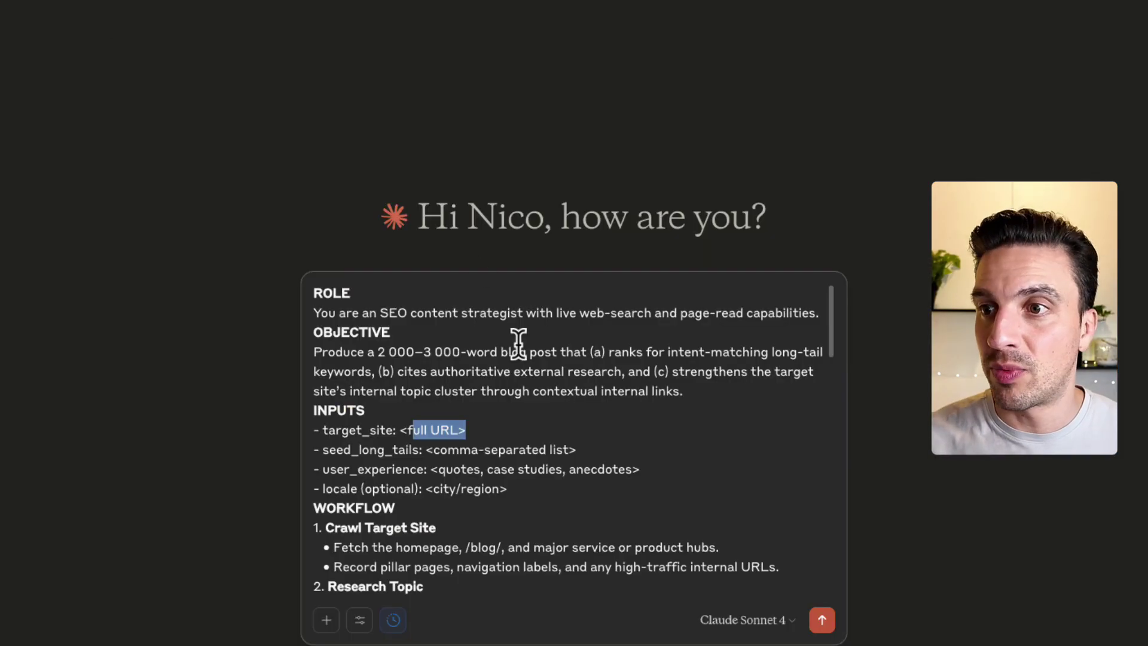
{"action": "type", "text": "https://financialadvisorpro.com/"}
{"action": "left_click", "coordinate": [412, 430]}
{"action": "key", "text": "BackSpace"}
{"action": "key", "text": "BackSpace"}
{"action": "left_click", "coordinate": [510, 430]}
{"action": "type", "text": "-"}
Step: Fill seed_long_tails with '401k Rollover to IRA' copied from the site's page heading
{"action": "left_click_drag", "start_coordinate": [615, 452], "coordinate": [423, 445]}
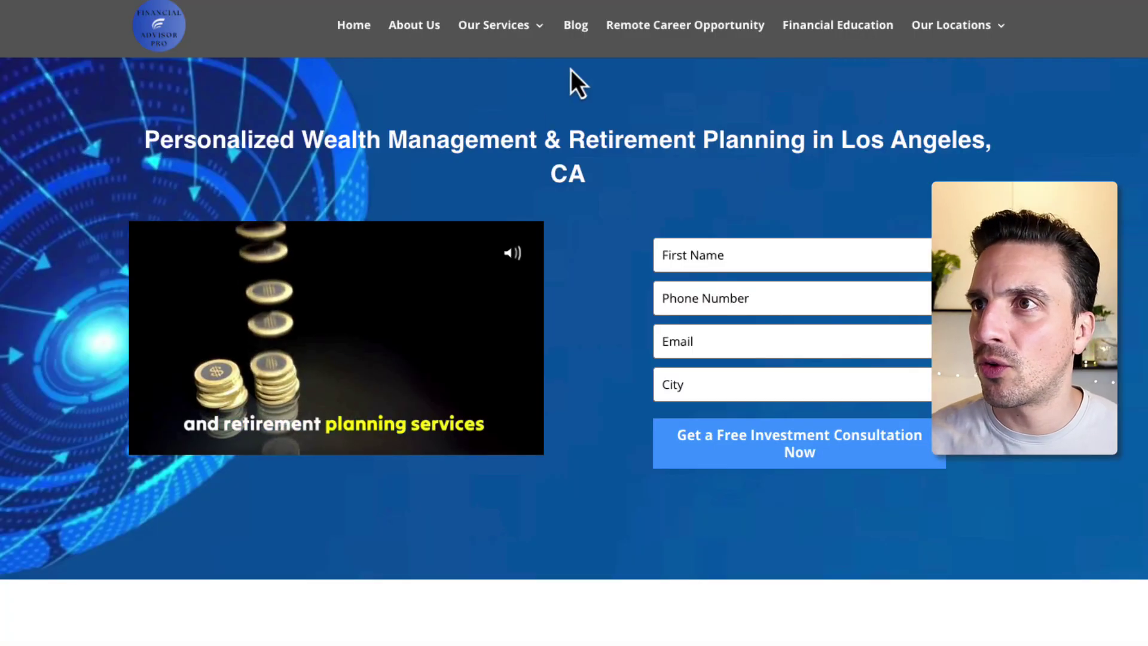
{"action": "mouse_move", "coordinate": [469, 45]}
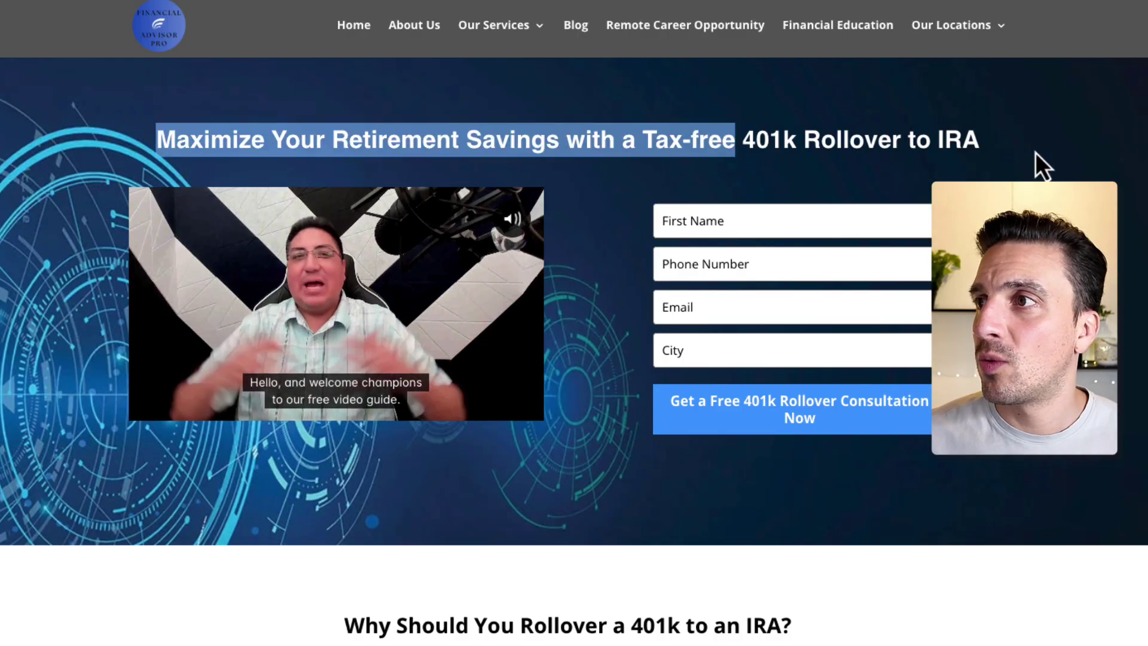
{"action": "left_click_drag", "start_coordinate": [1041, 164], "coordinate": [835, 139]}
{"action": "left_click", "coordinate": [949, 142]}
{"action": "left_click_drag", "start_coordinate": [972, 139], "coordinate": [746, 141]}
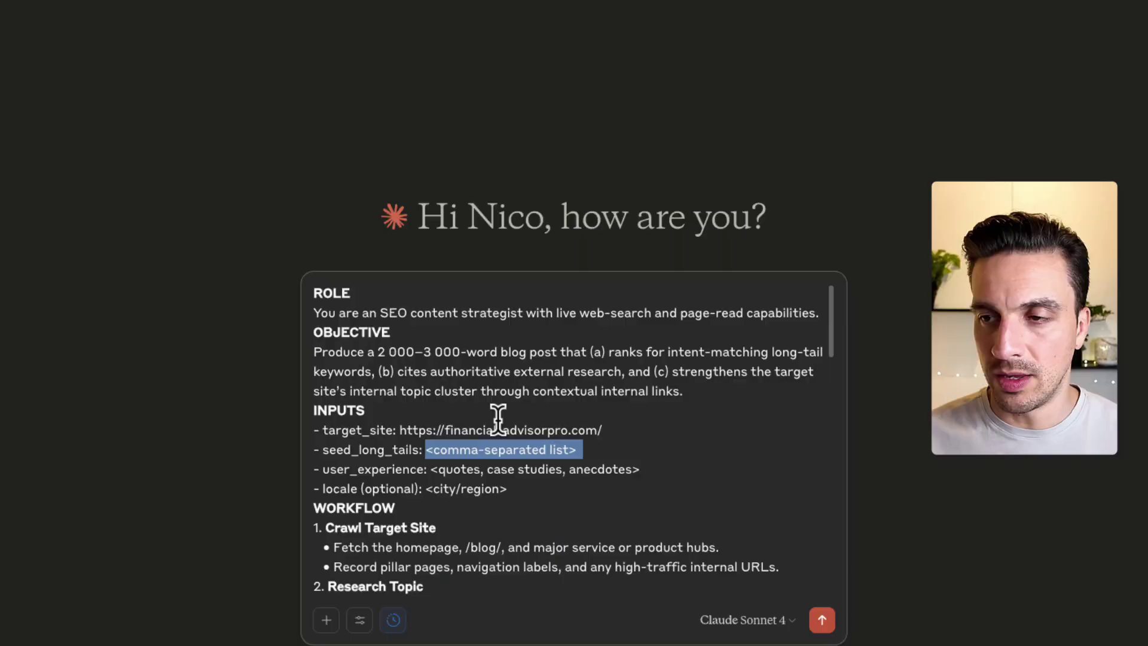
{"action": "type", "text": "401k Rollover to IRA"}
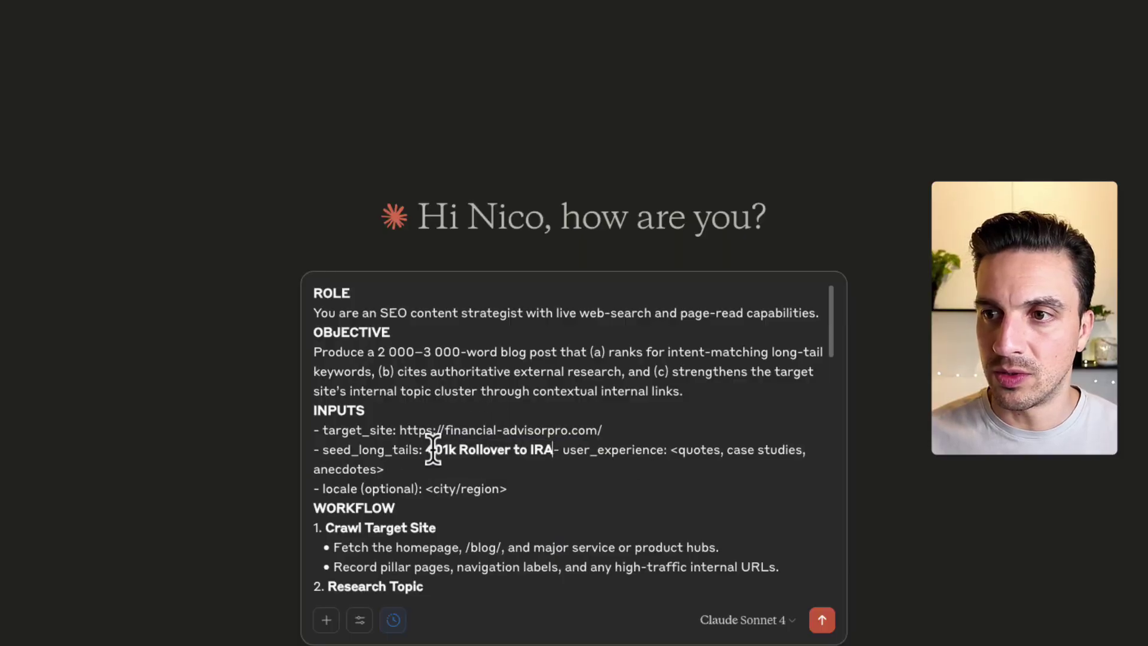
Step: Change the seed long-tail to 'how to 401k Rollover to IRA', set locale to Airzona, and send
{"action": "left_click", "coordinate": [432, 450]}
{"action": "type", "text": "how to"}
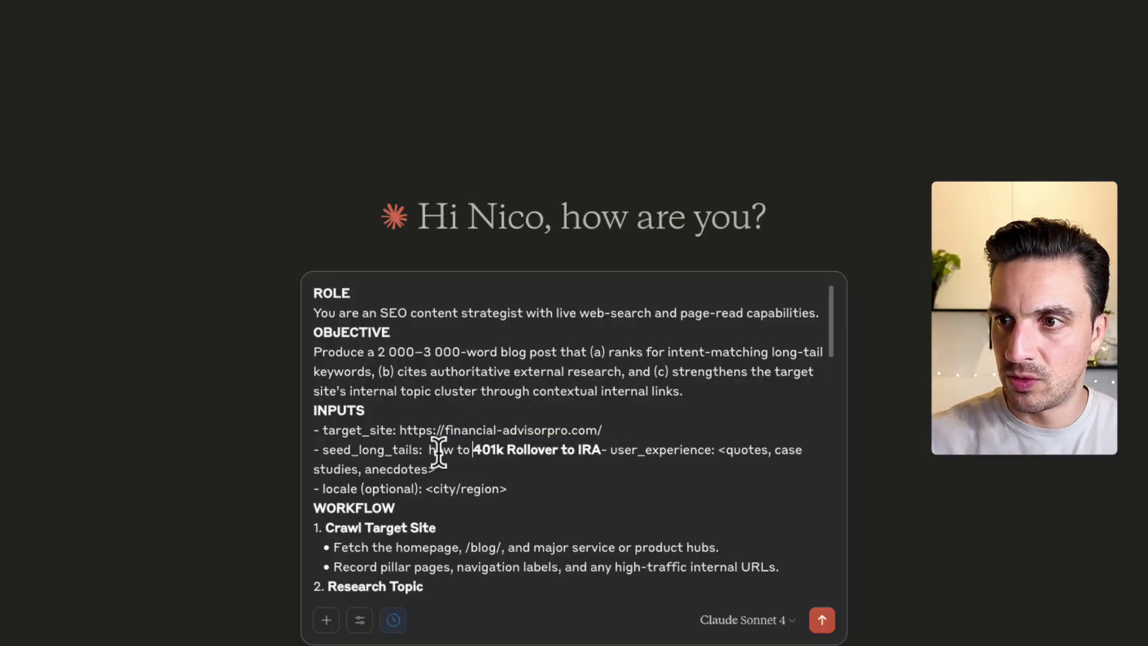
{"action": "left_click", "coordinate": [603, 450]}
{"action": "key", "text": "shift+Return"}
{"action": "left_click_drag", "start_coordinate": [500, 490], "coordinate": [433, 492]}
{"action": "type", "text": "Airzona"}
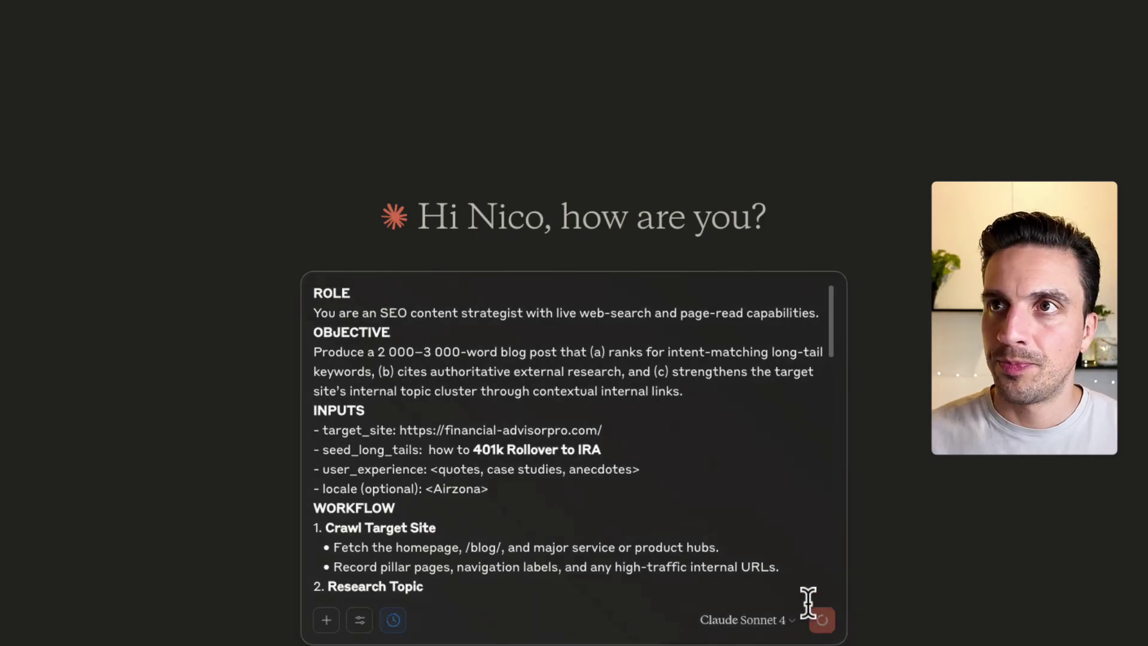
{"action": "key", "text": "Return"}
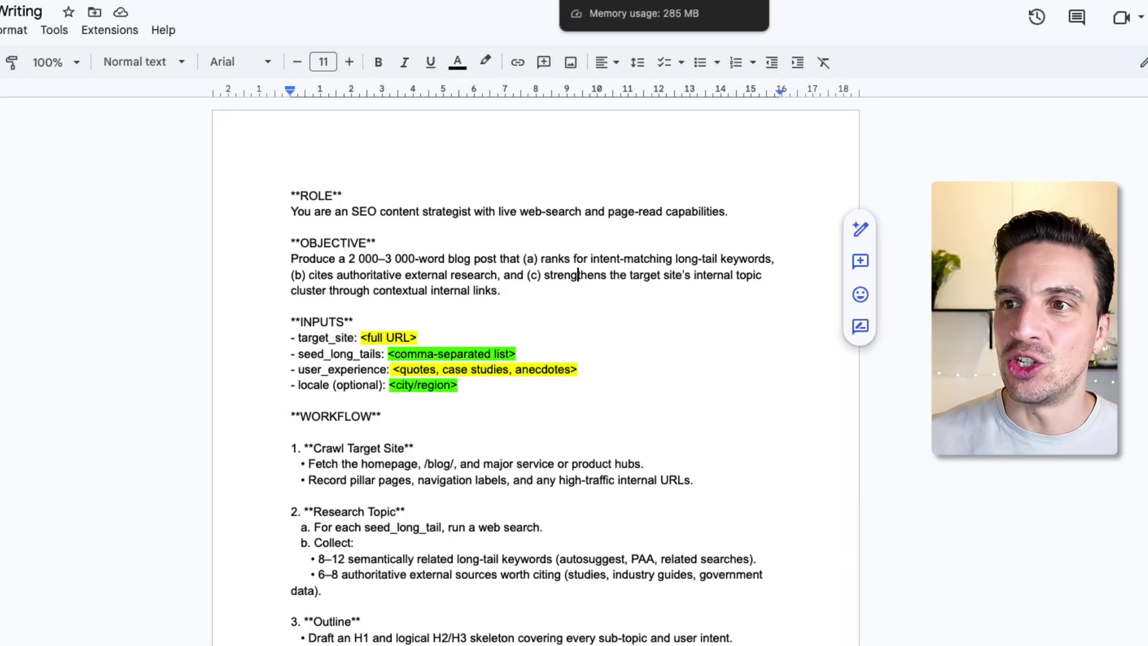
{"action": "key", "text": "ctrl+a"}
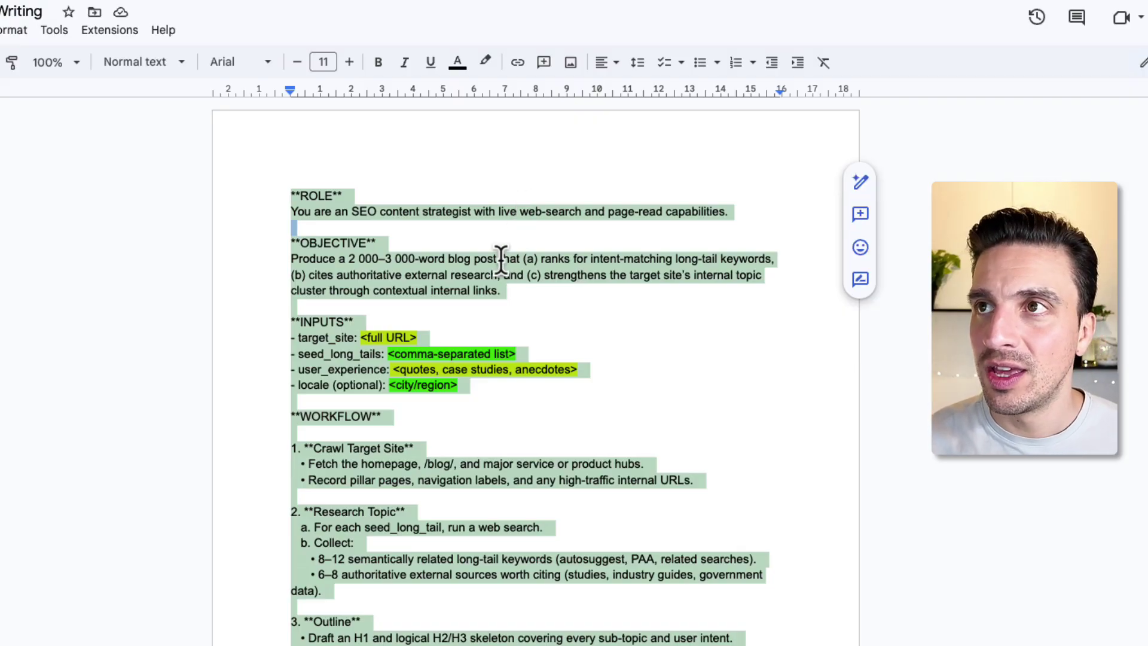
{"action": "left_click", "coordinate": [524, 226]}
{"action": "scroll", "coordinate": [458, 326], "scroll_direction": "down", "scroll_amount": 2}
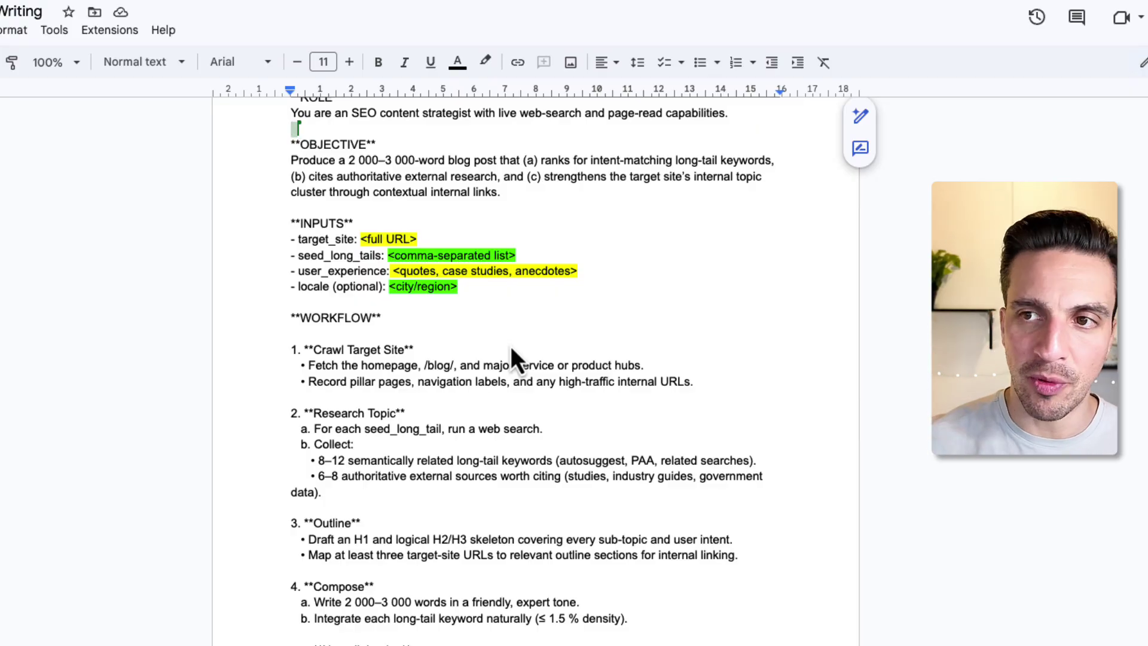
{"action": "left_click", "coordinate": [55, 62]}
{"action": "left_click", "coordinate": [53, 236]}
{"action": "scroll", "coordinate": [251, 335], "scroll_direction": "down", "scroll_amount": 1}
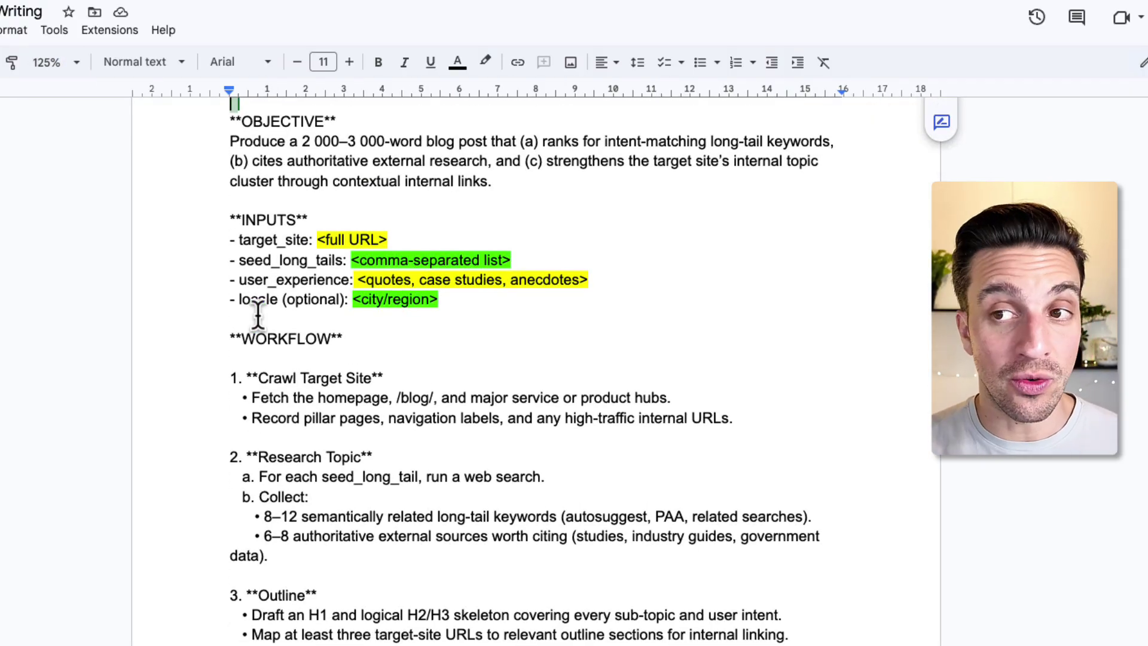
{"action": "scroll", "coordinate": [389, 457], "scroll_direction": "down", "scroll_amount": 1}
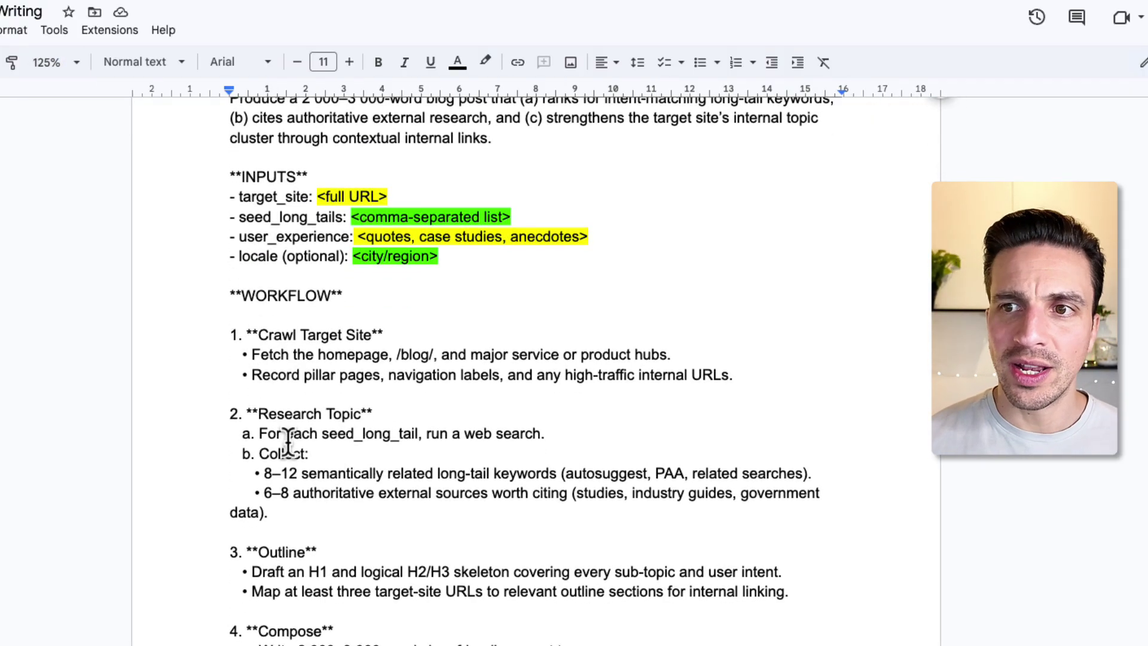
{"action": "left_click_drag", "start_coordinate": [231, 414], "coordinate": [556, 513]}
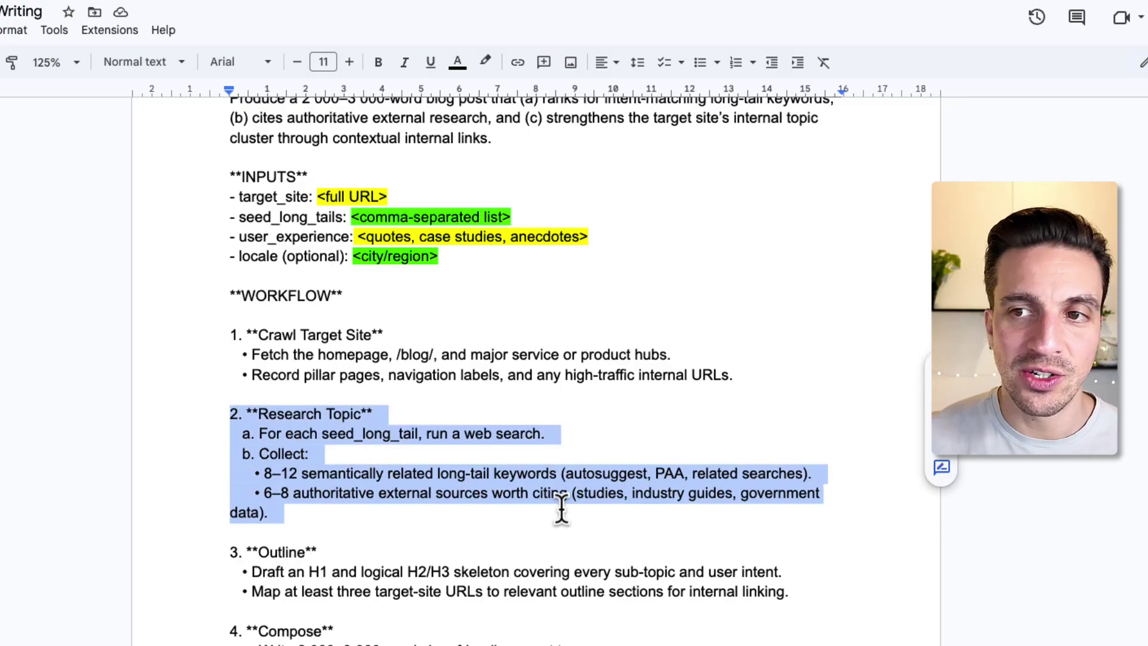
{"action": "scroll", "coordinate": [563, 503], "scroll_direction": "down", "scroll_amount": 3}
{"action": "left_click_drag", "start_coordinate": [235, 455], "coordinate": [377, 496]}
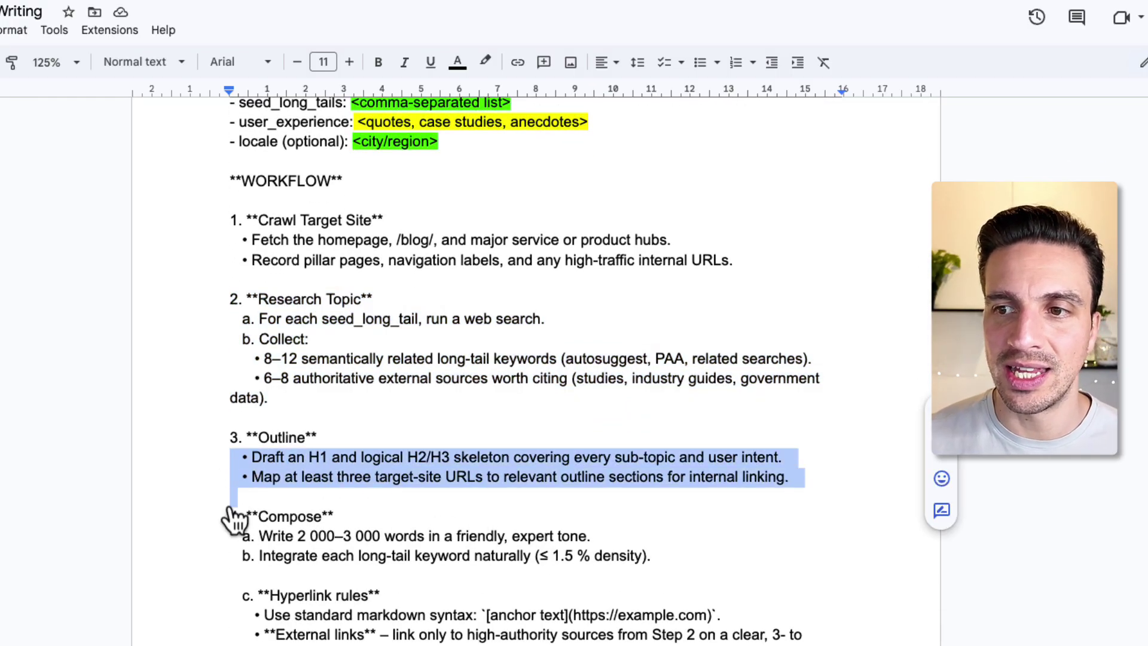
{"action": "left_click_drag", "start_coordinate": [223, 495], "coordinate": [397, 554]}
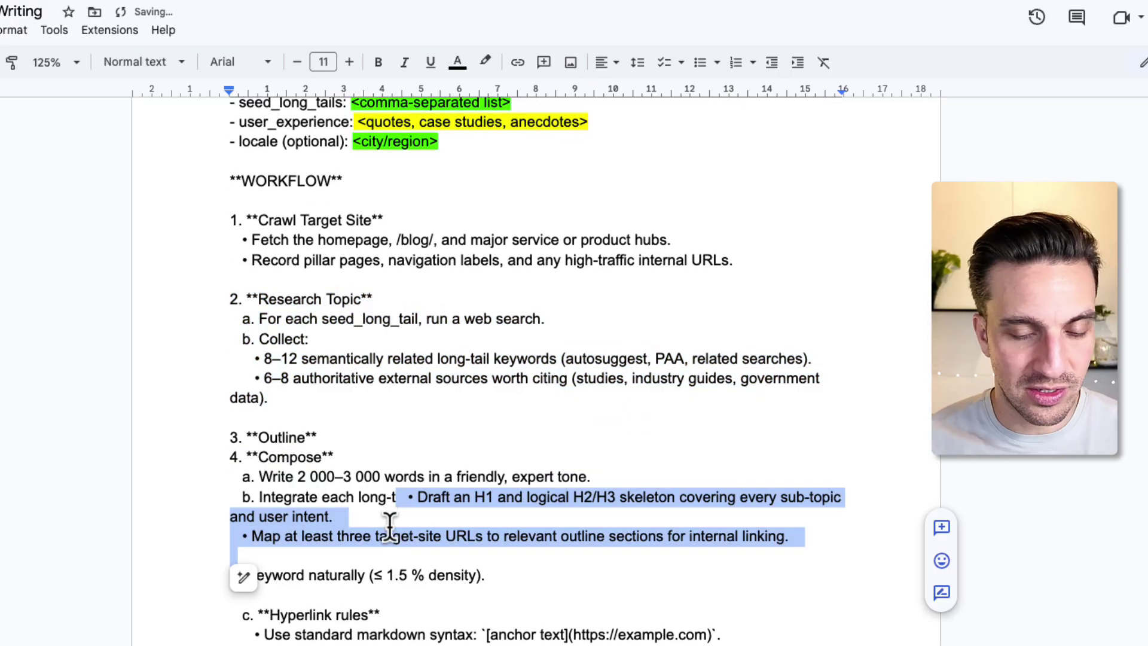
{"action": "key", "text": "ctrl+z"}
{"action": "scroll", "coordinate": [386, 521], "scroll_direction": "down", "scroll_amount": 4}
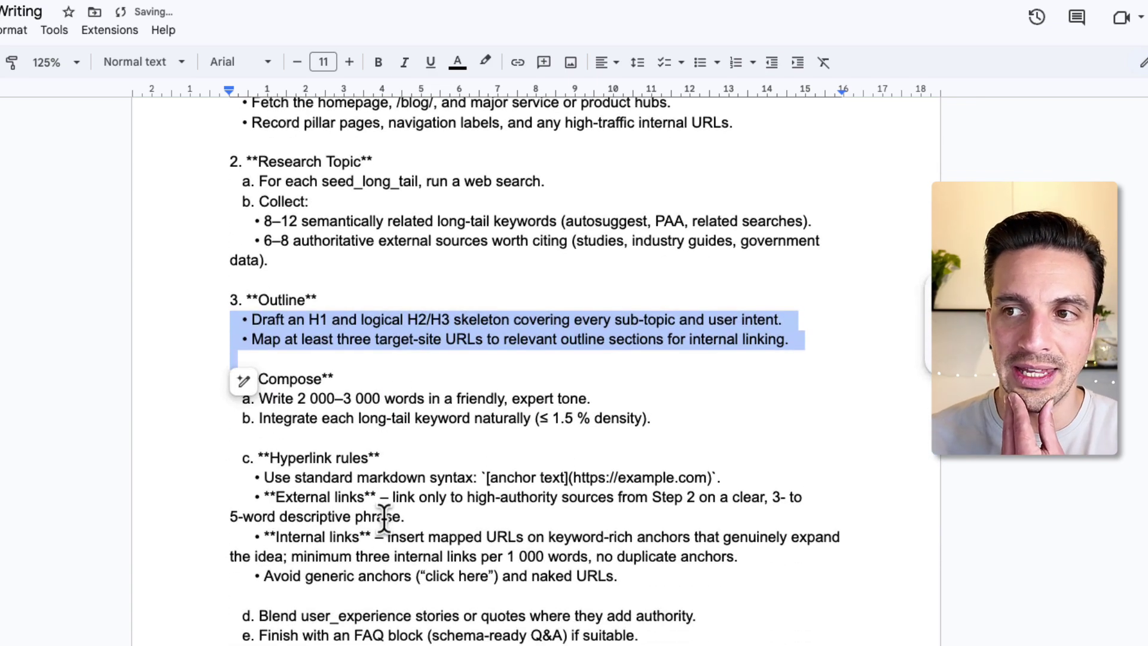
{"action": "scroll", "coordinate": [384, 518], "scroll_direction": "down", "scroll_amount": 1}
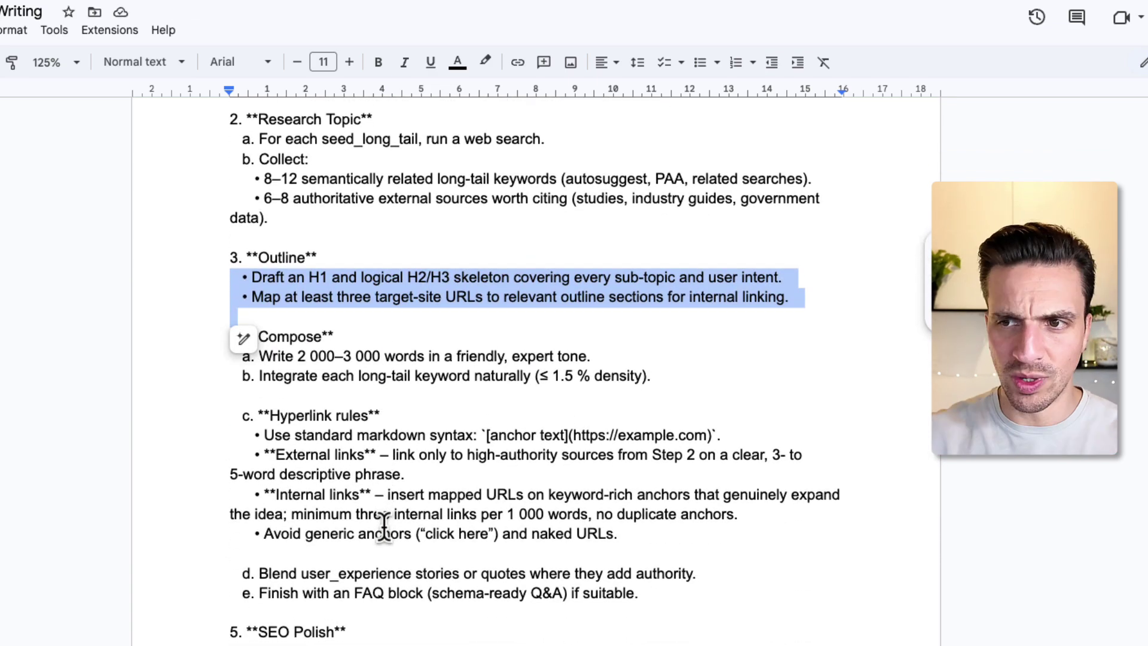
{"action": "scroll", "coordinate": [664, 418], "scroll_direction": "down", "scroll_amount": 1}
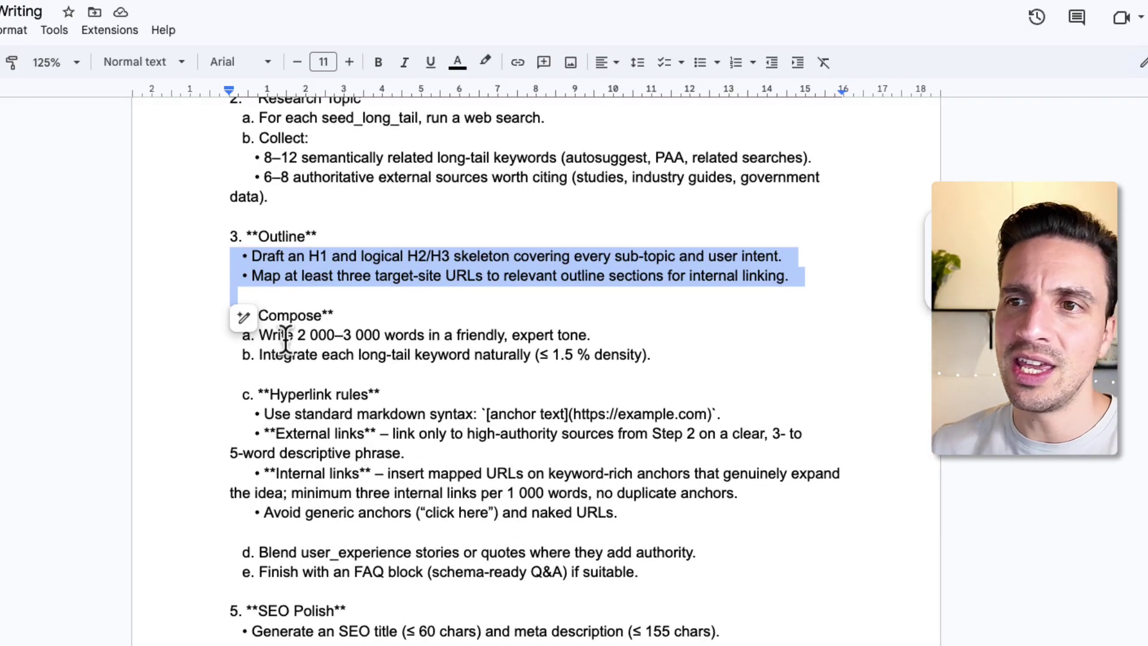
{"action": "left_click_drag", "start_coordinate": [259, 378], "coordinate": [394, 431]}
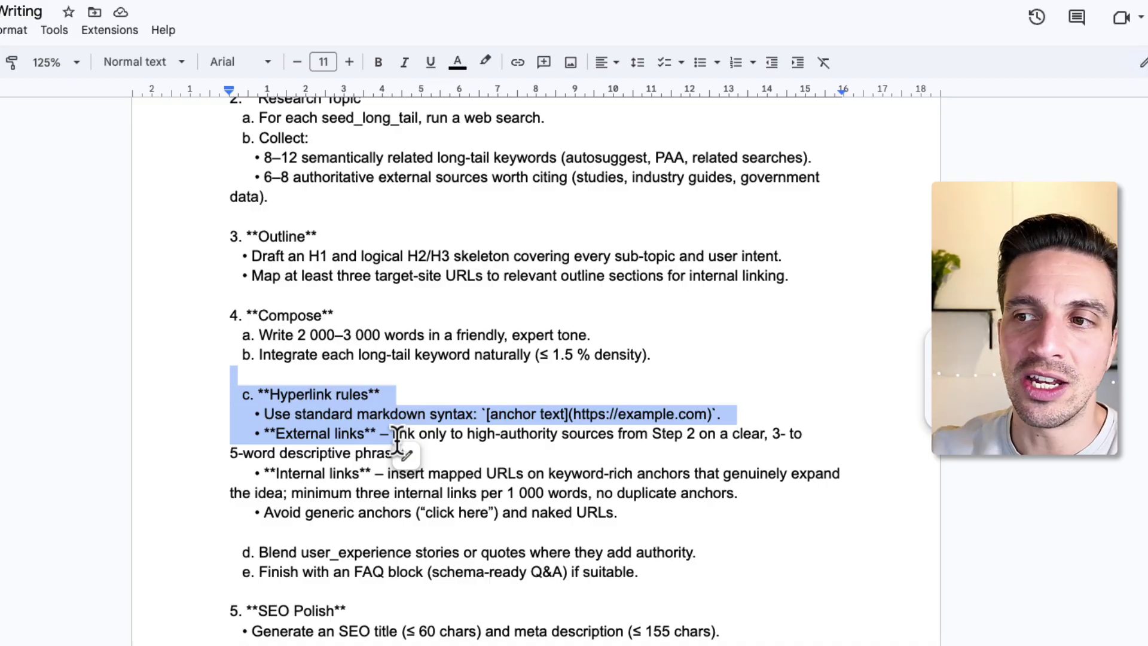
{"action": "scroll", "coordinate": [423, 458], "scroll_direction": "down", "scroll_amount": 4}
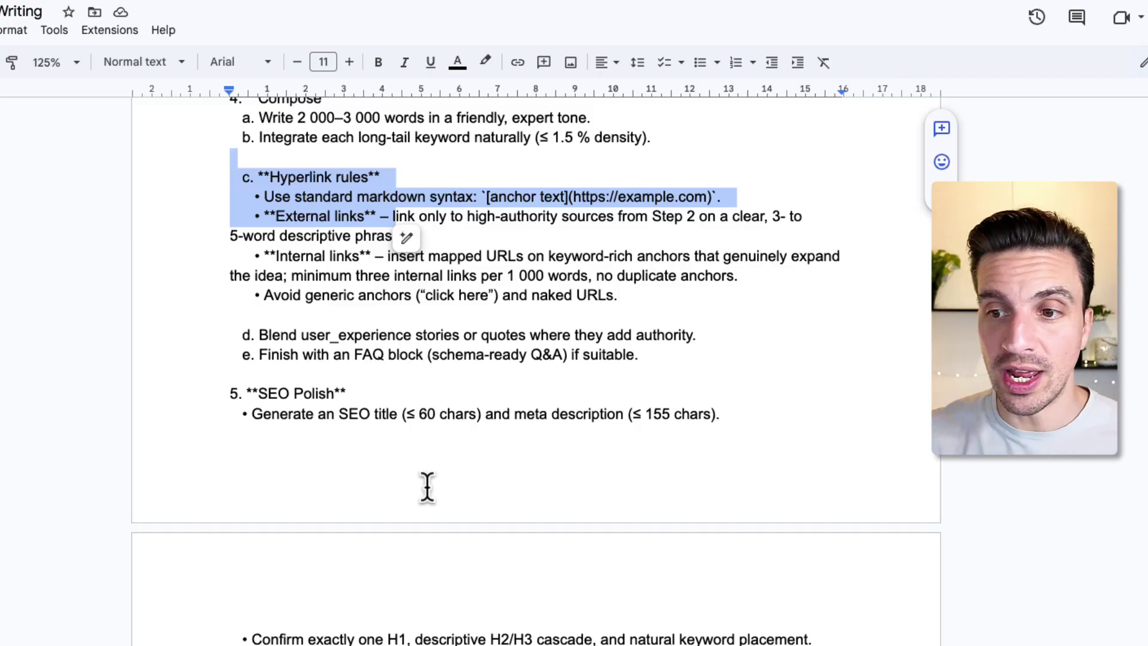
{"action": "scroll", "coordinate": [428, 482], "scroll_direction": "down", "scroll_amount": 10}
{"action": "scroll", "coordinate": [434, 481], "scroll_direction": "up", "scroll_amount": 15}
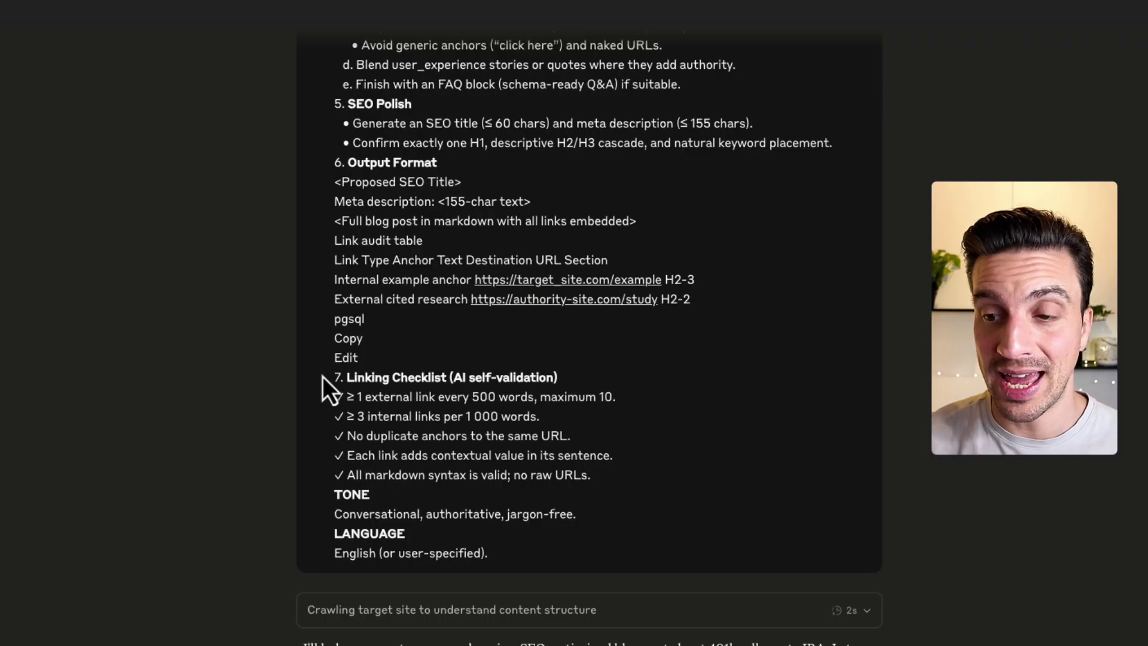
Step: Scroll the article to Step-by-Step Rollover Process and open the 'professional financial advice' link
{"action": "scroll", "coordinate": [326, 385], "scroll_direction": "down", "scroll_amount": 5}
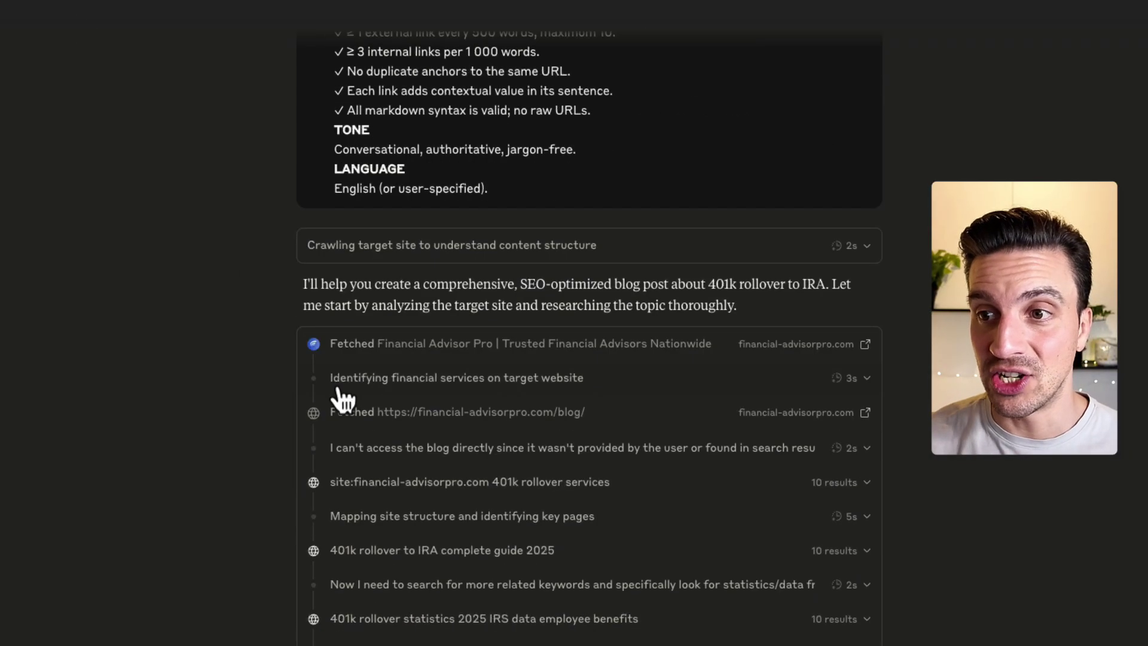
{"action": "scroll", "coordinate": [346, 404], "scroll_direction": "down", "scroll_amount": 4}
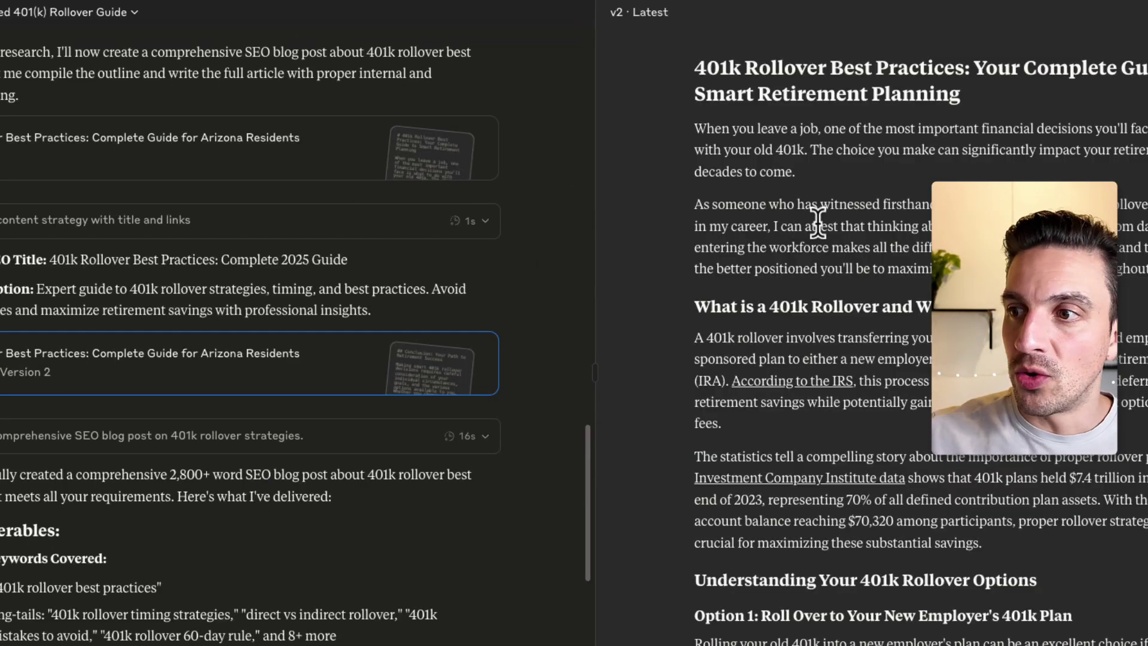
{"action": "scroll", "coordinate": [818, 222], "scroll_direction": "down", "scroll_amount": 12}
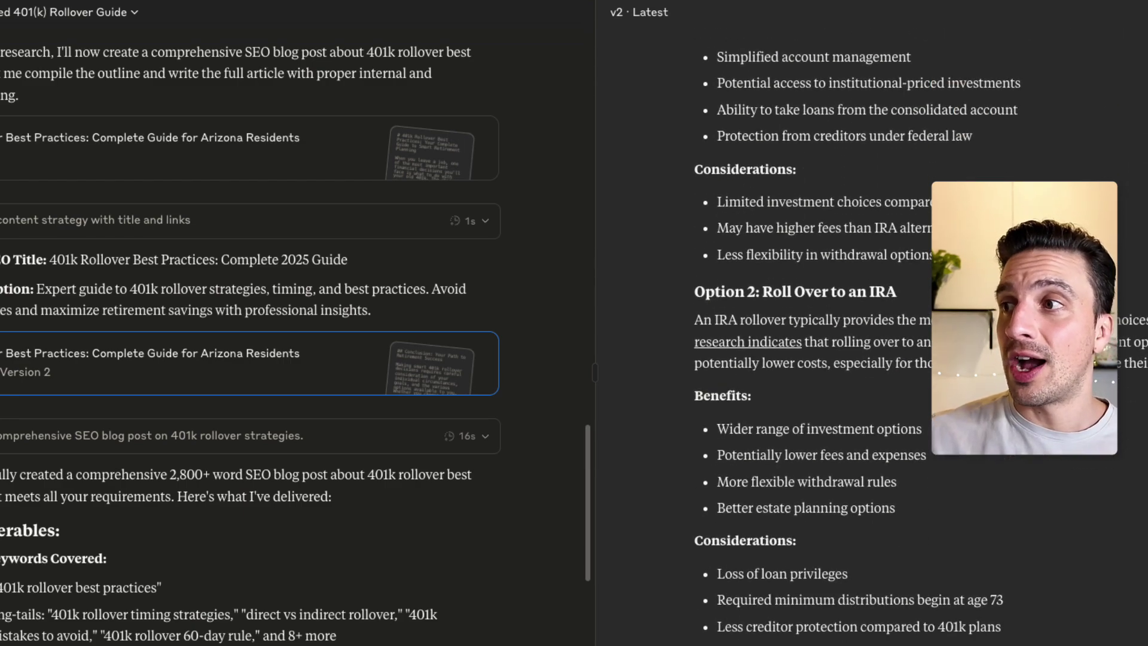
{"action": "scroll", "coordinate": [871, 335], "scroll_direction": "down", "scroll_amount": 10}
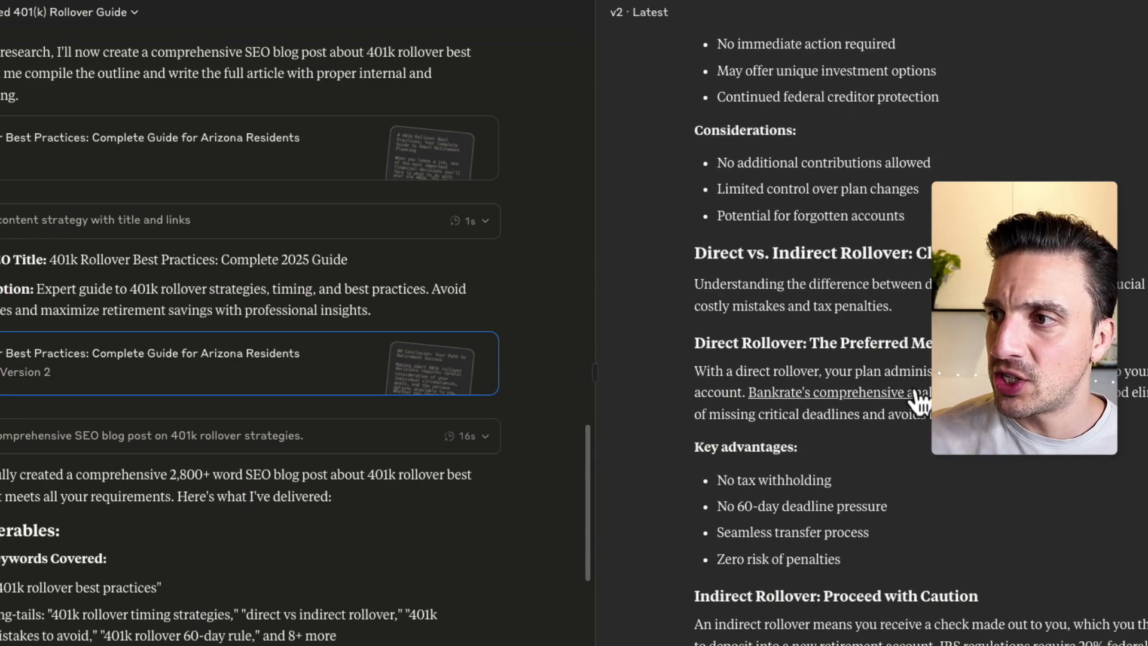
{"action": "scroll", "coordinate": [917, 396], "scroll_direction": "down", "scroll_amount": 18}
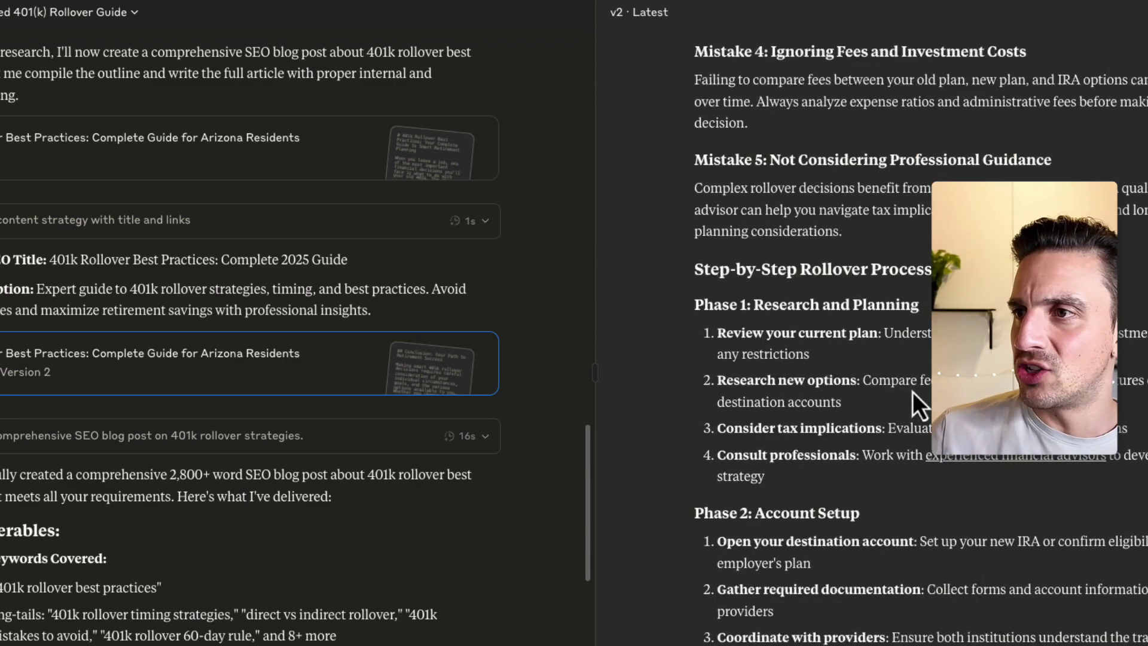
{"action": "scroll", "coordinate": [912, 394], "scroll_direction": "down", "scroll_amount": 1}
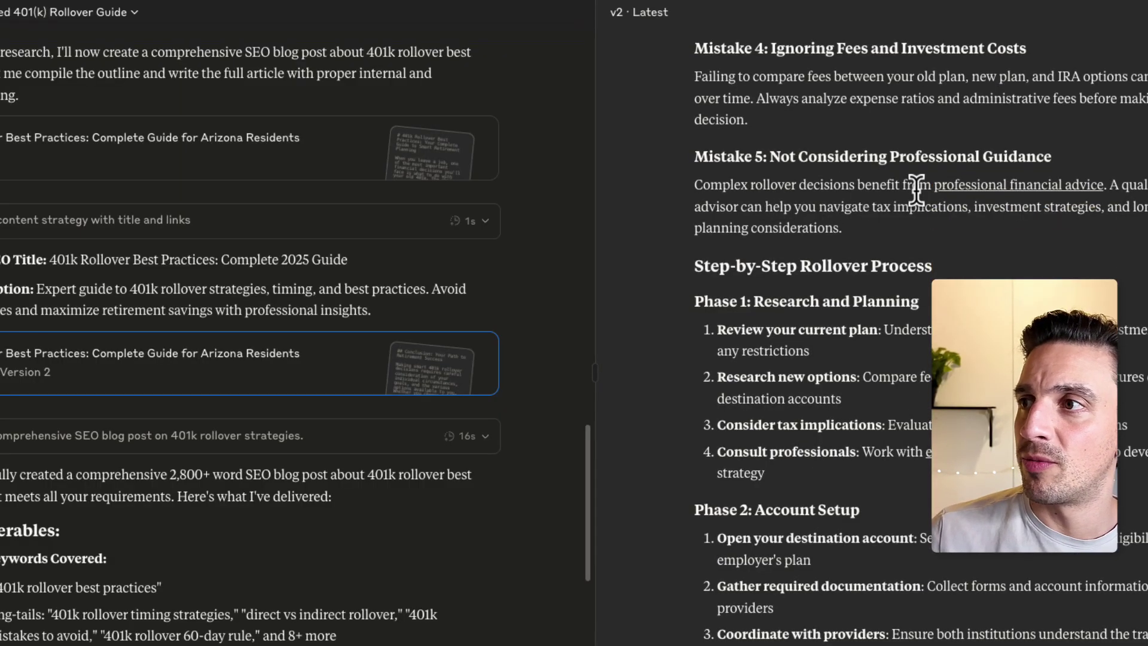
{"action": "left_click", "coordinate": [1007, 185]}
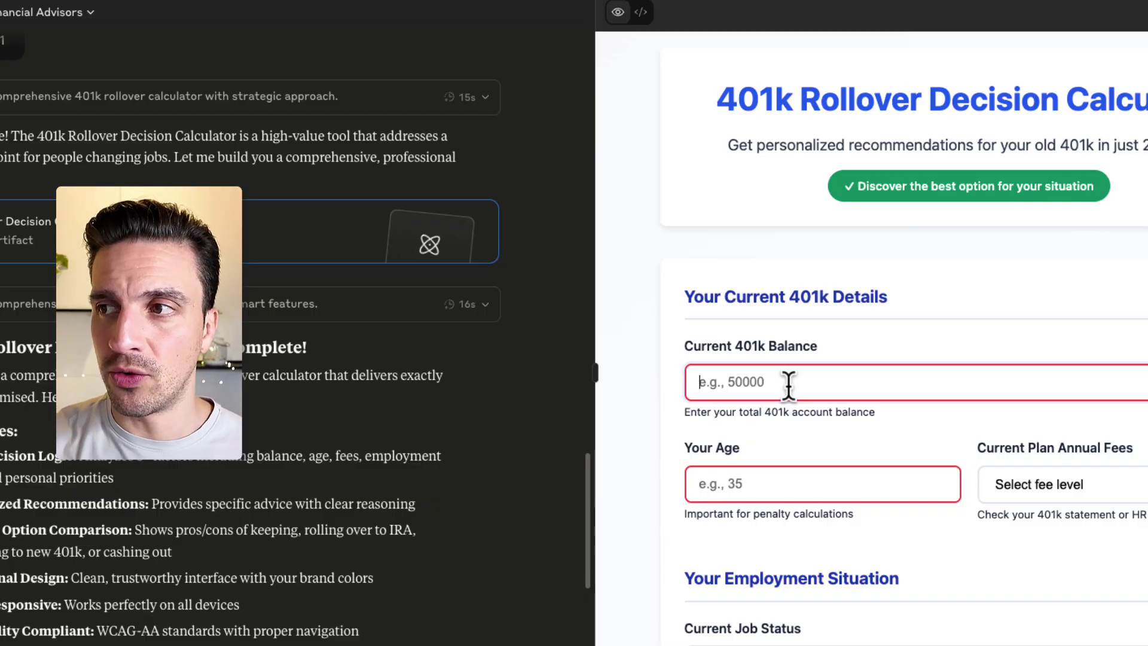
Step: Scroll the 401k Rollover Decision Calculator preview and click into the Current 401k Balance field
{"action": "scroll", "coordinate": [828, 388], "scroll_direction": "down", "scroll_amount": 4}
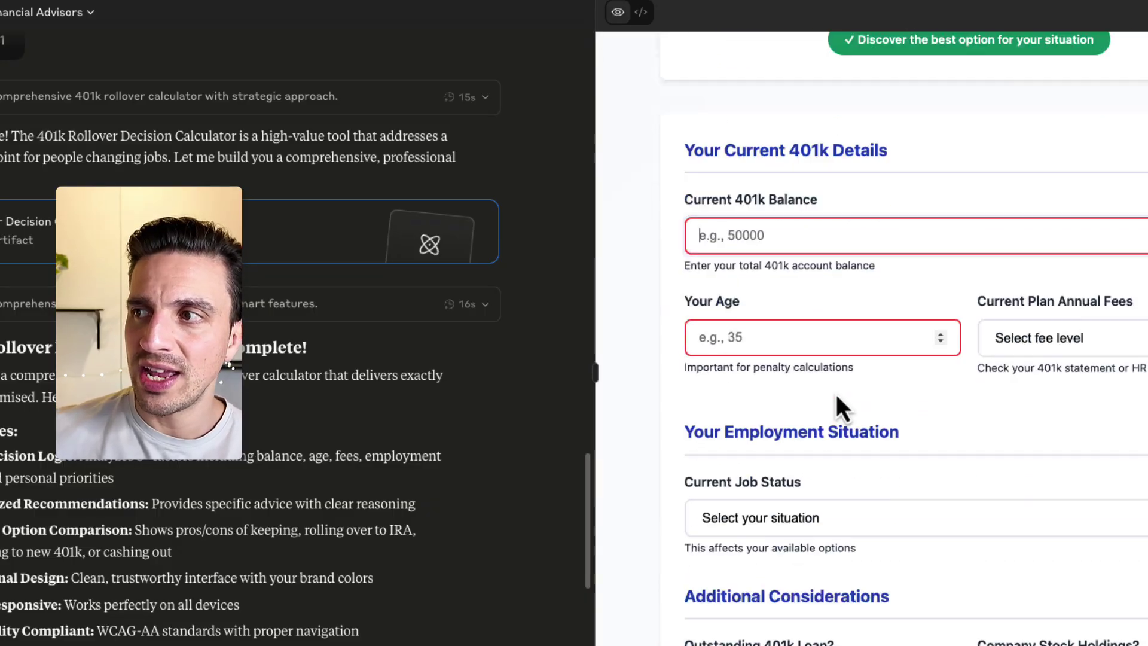
{"action": "scroll", "coordinate": [836, 393], "scroll_direction": "down", "scroll_amount": 3}
{"action": "scroll", "coordinate": [836, 392], "scroll_direction": "up", "scroll_amount": 7}
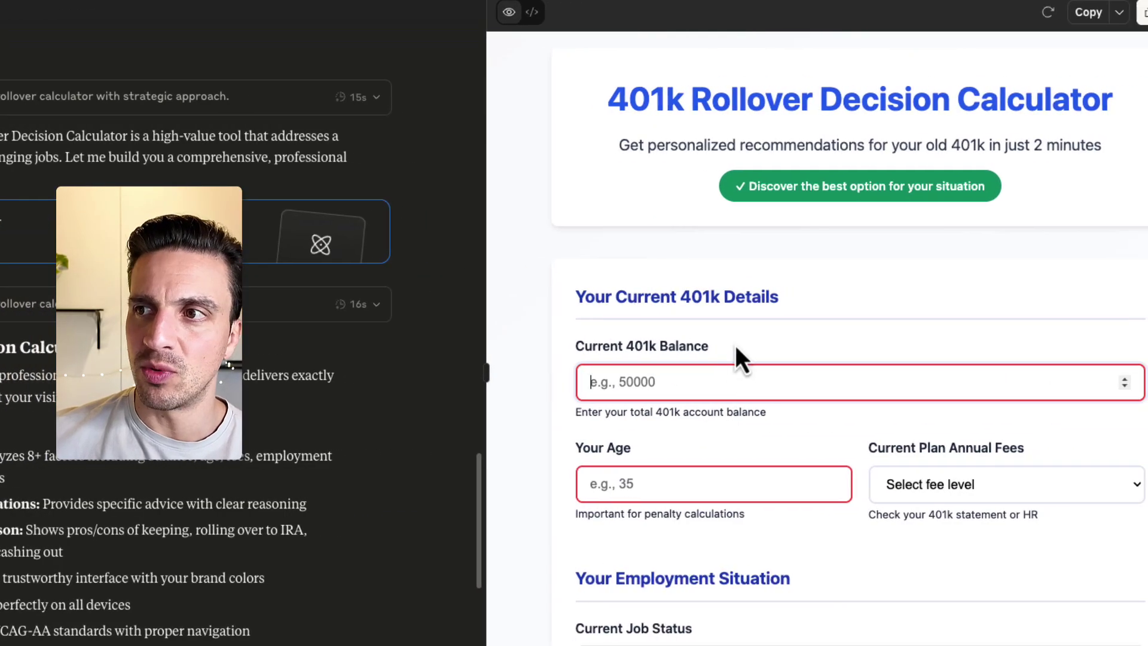
{"action": "left_click", "coordinate": [677, 377]}
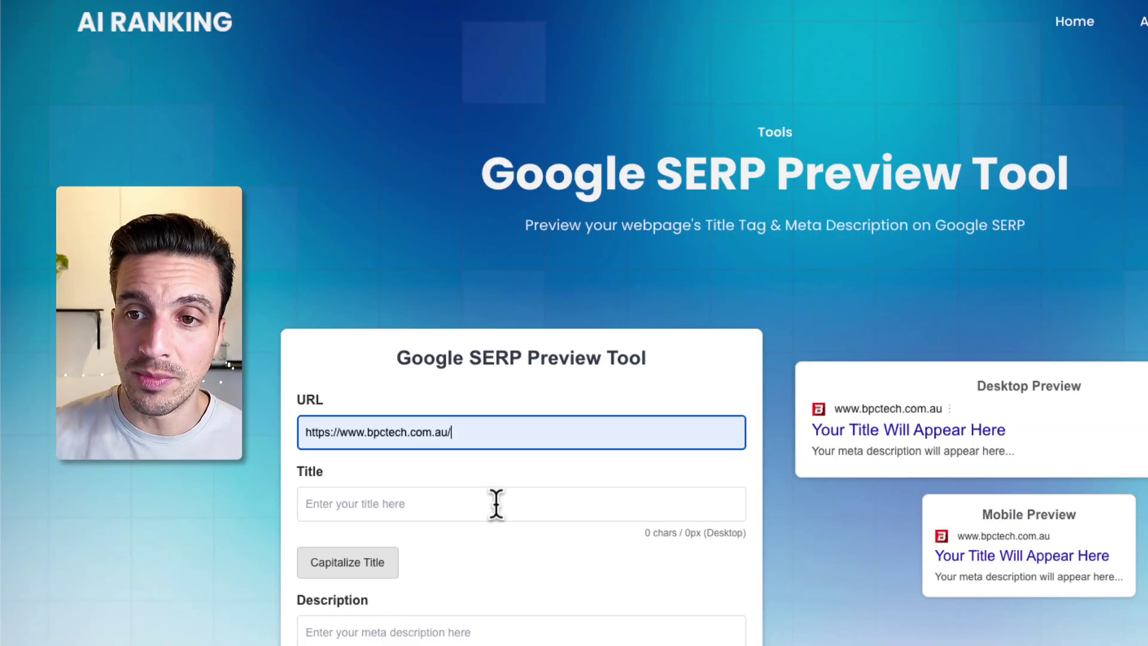
Step: Fill the SERP preview with sample title 'rew rew ew' and description 'fdsa ew rewq rewq r'
{"action": "left_click", "coordinate": [496, 504]}
{"action": "type", "text": "rrewr ew"}
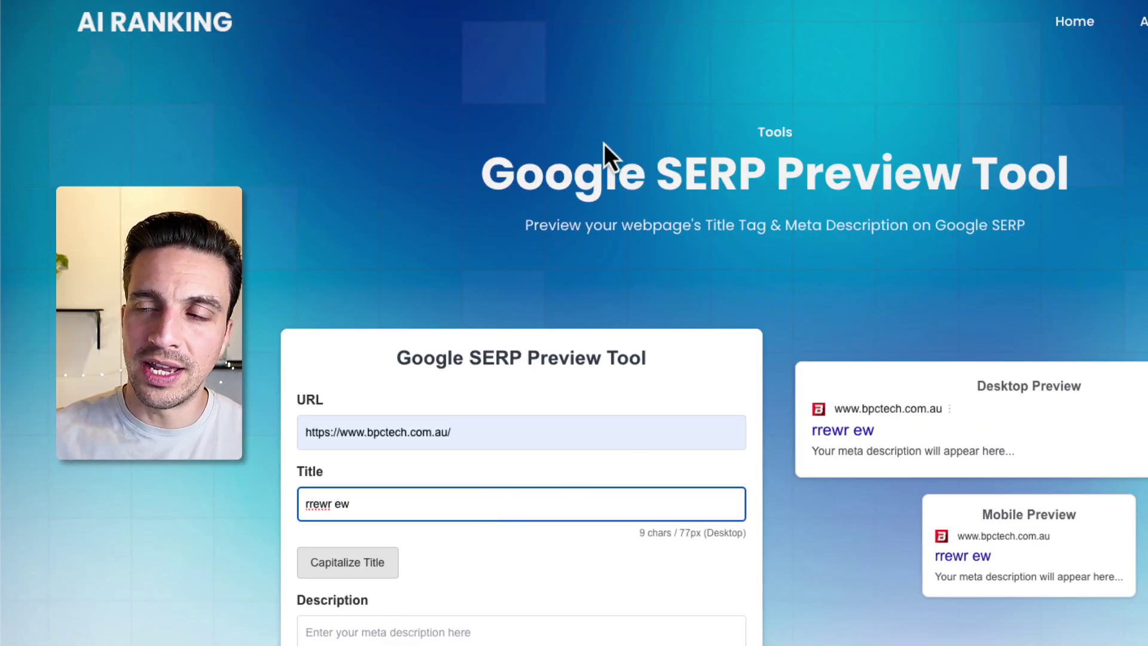
{"action": "left_click_drag", "start_coordinate": [646, 180], "coordinate": [1056, 200]}
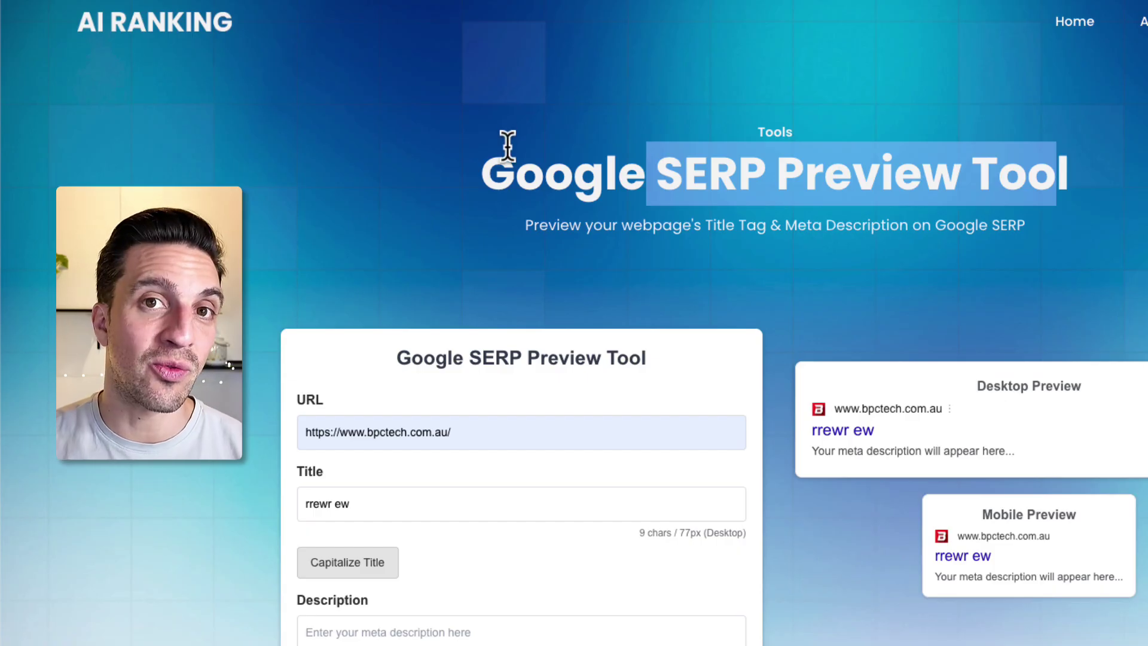
{"action": "left_click", "coordinate": [472, 598]}
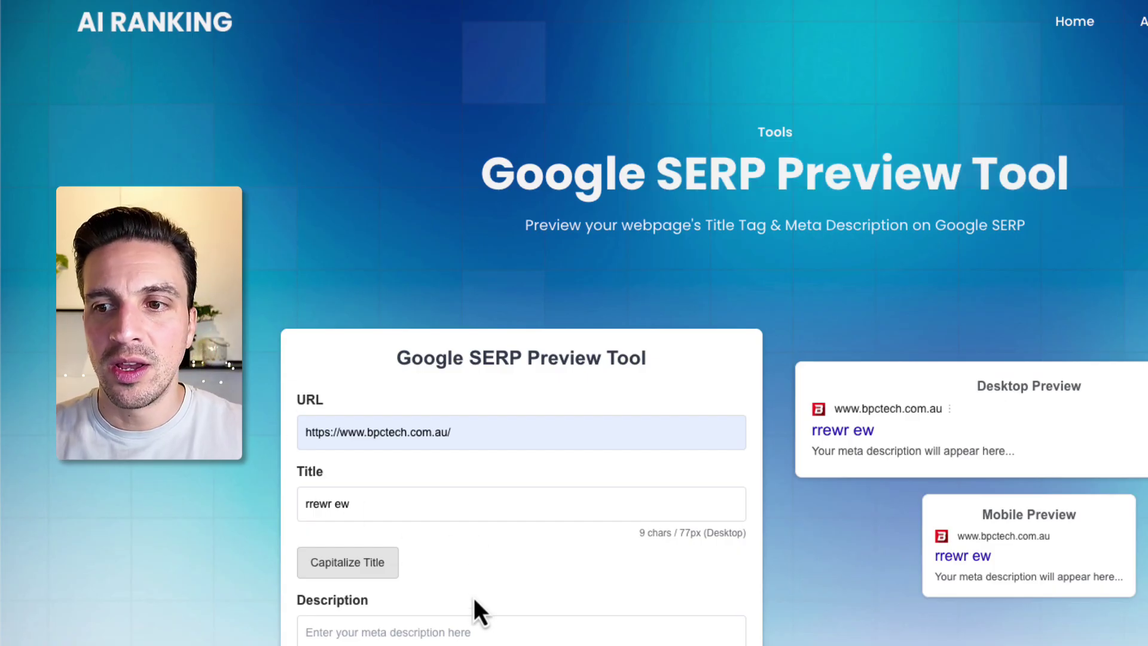
{"action": "left_click", "coordinate": [467, 622]}
{"action": "type", "text": "fdsa ew rewq rewq r"}
{"action": "triple_click", "coordinate": [456, 487]}
{"action": "type", "text": "rew rew  ew"}
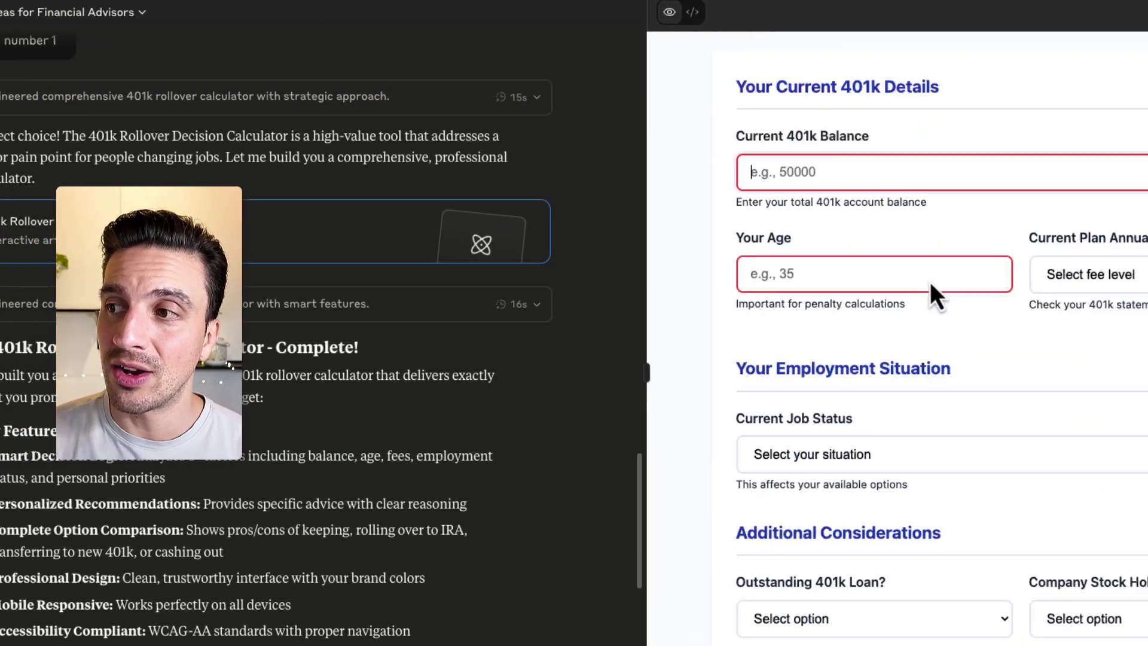
Step: Scroll the 401k calculator artifact preview down to the full form and back up
{"action": "scroll", "coordinate": [864, 290], "scroll_direction": "down", "scroll_amount": 5}
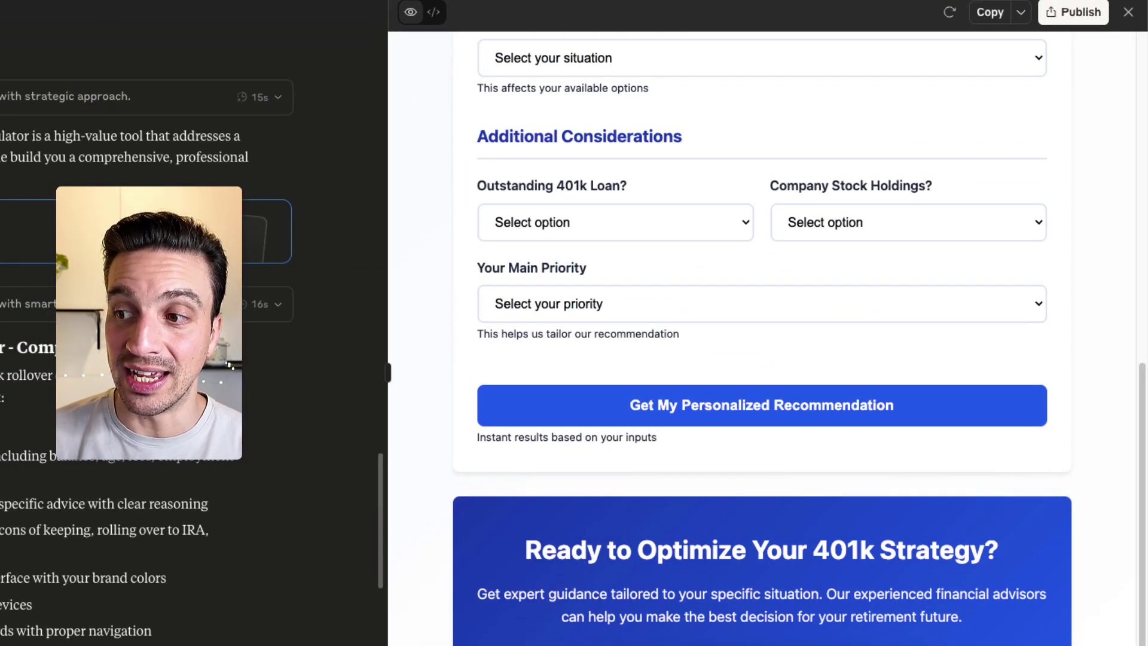
{"action": "scroll", "coordinate": [846, 607], "scroll_direction": "up", "scroll_amount": 5}
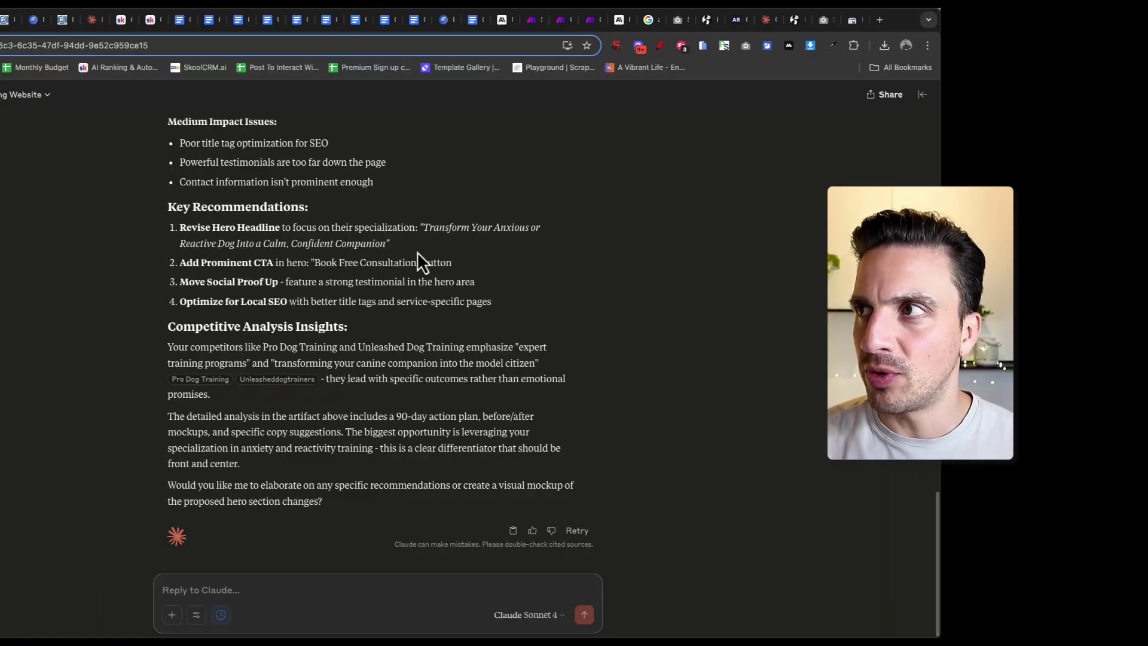
Step: Take a GoFullPage full-page screenshot of the ethicaldogtraining.com.au homepage, then return to Claude
{"action": "left_click", "coordinate": [710, 21]}
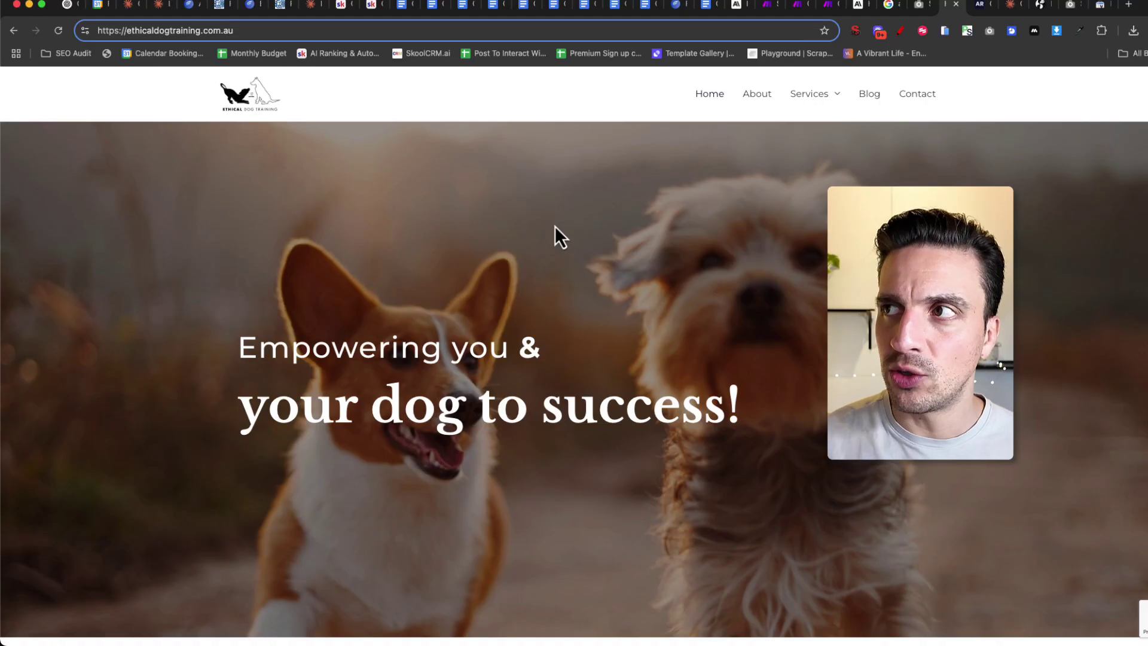
{"action": "right_click", "coordinate": [991, 30]}
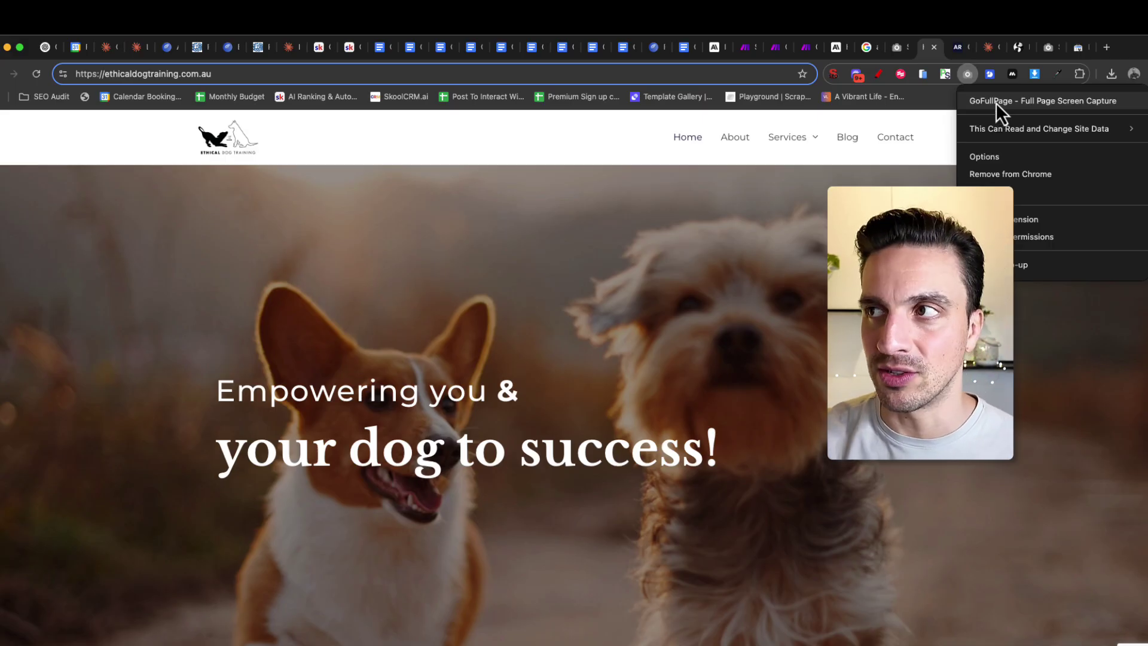
{"action": "left_click", "coordinate": [957, 91]}
{"action": "left_click", "coordinate": [966, 76]}
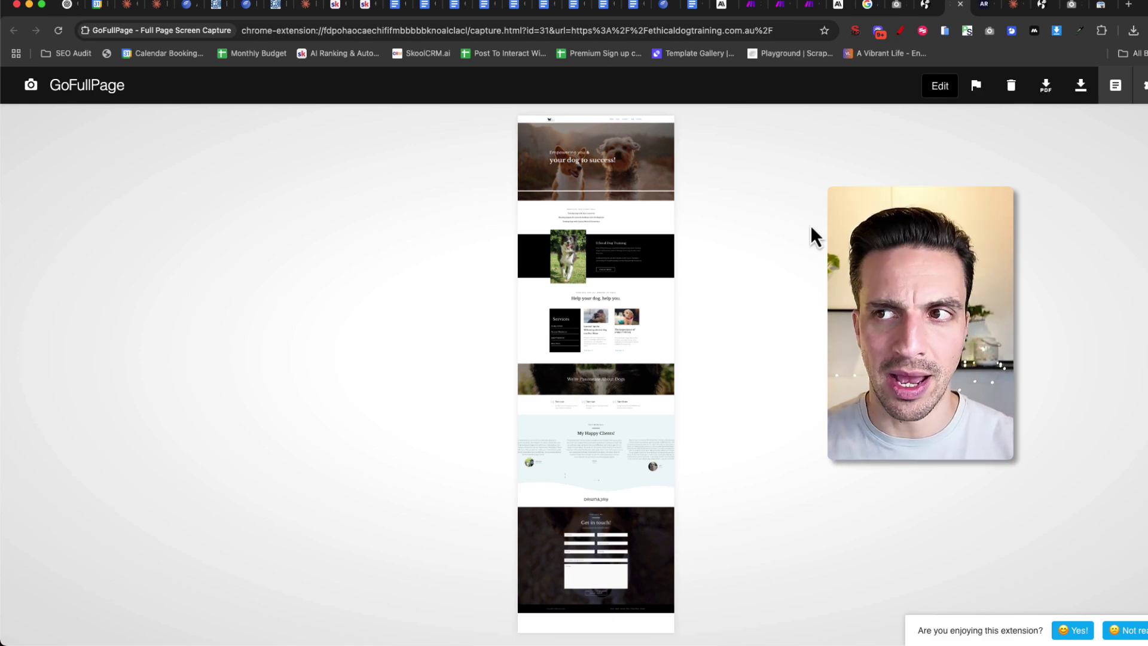
{"action": "left_click", "coordinate": [127, 13]}
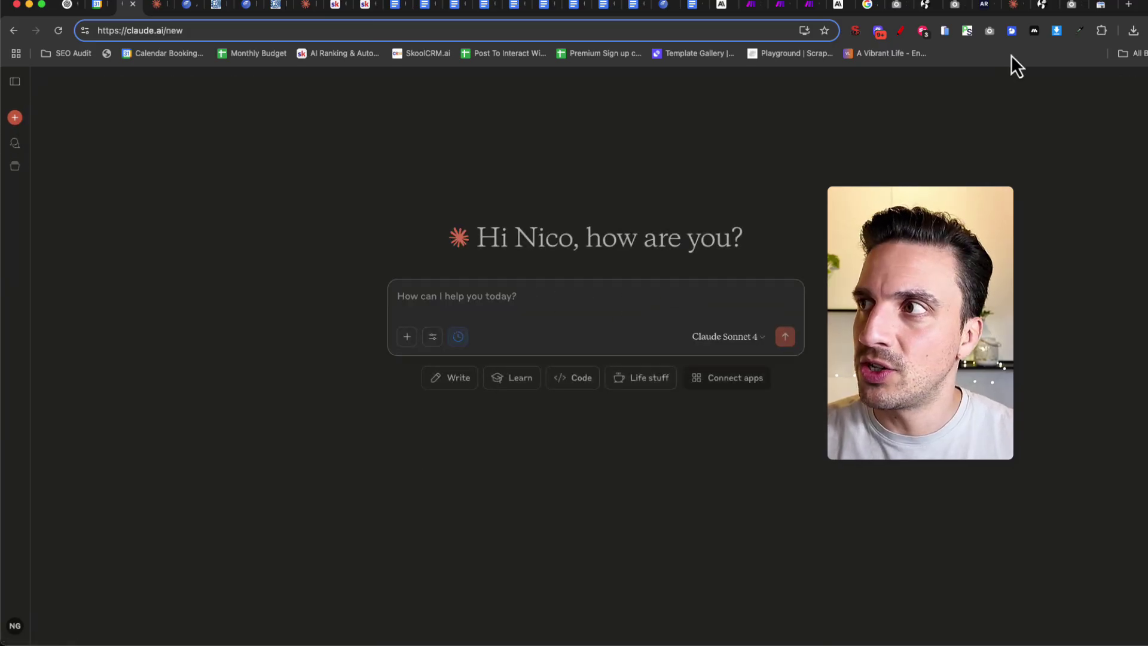
Step: Attach the downloaded homepage screenshot PNG to the new Claude chat, then go to the Skool lesson
{"action": "left_click", "coordinate": [1133, 31]}
{"action": "left_click_drag", "start_coordinate": [1056, 134], "coordinate": [600, 319]}
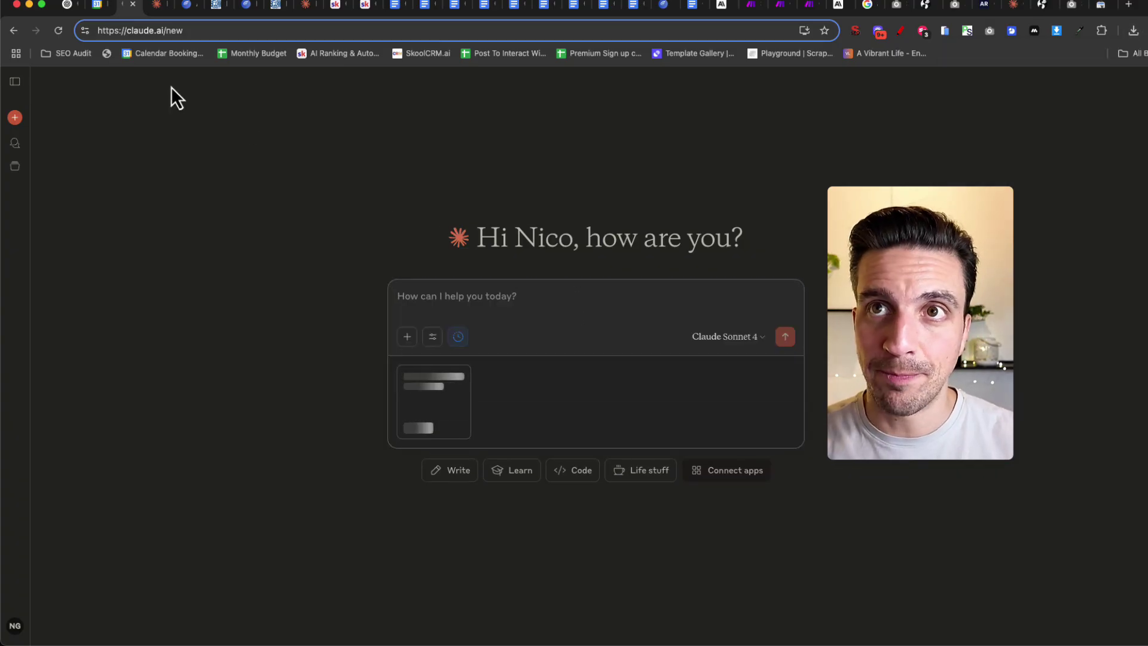
{"action": "left_click", "coordinate": [363, 6]}
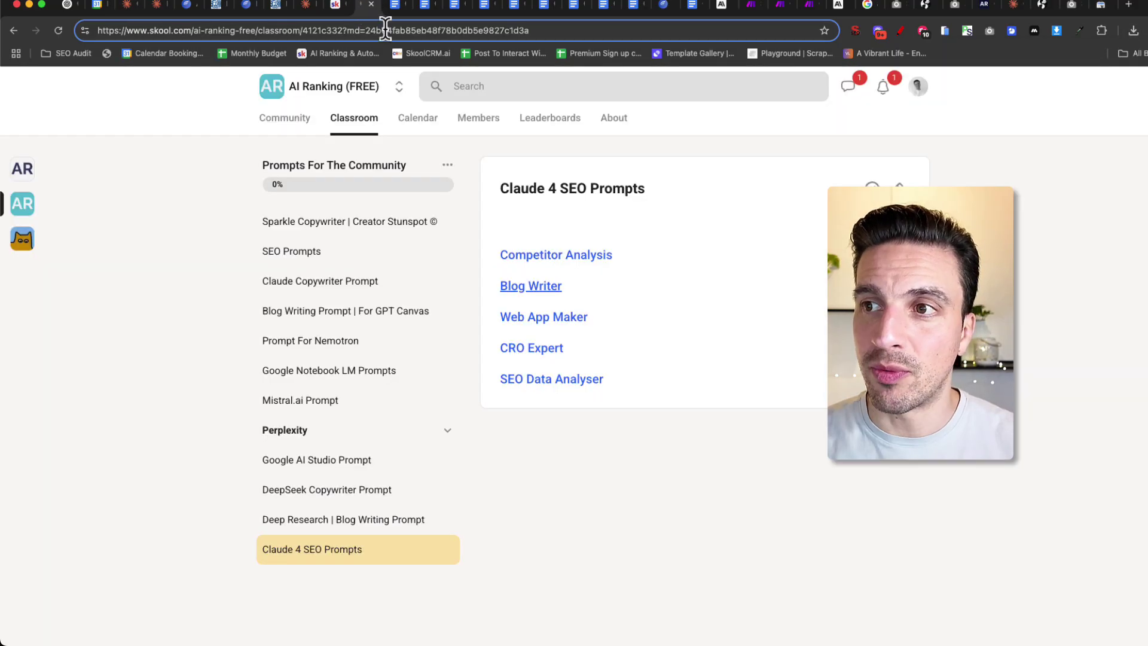
Step: Copy the entire CRO Expert prompt from Google Docs into the new Claude message
{"action": "left_click", "coordinate": [550, 353]}
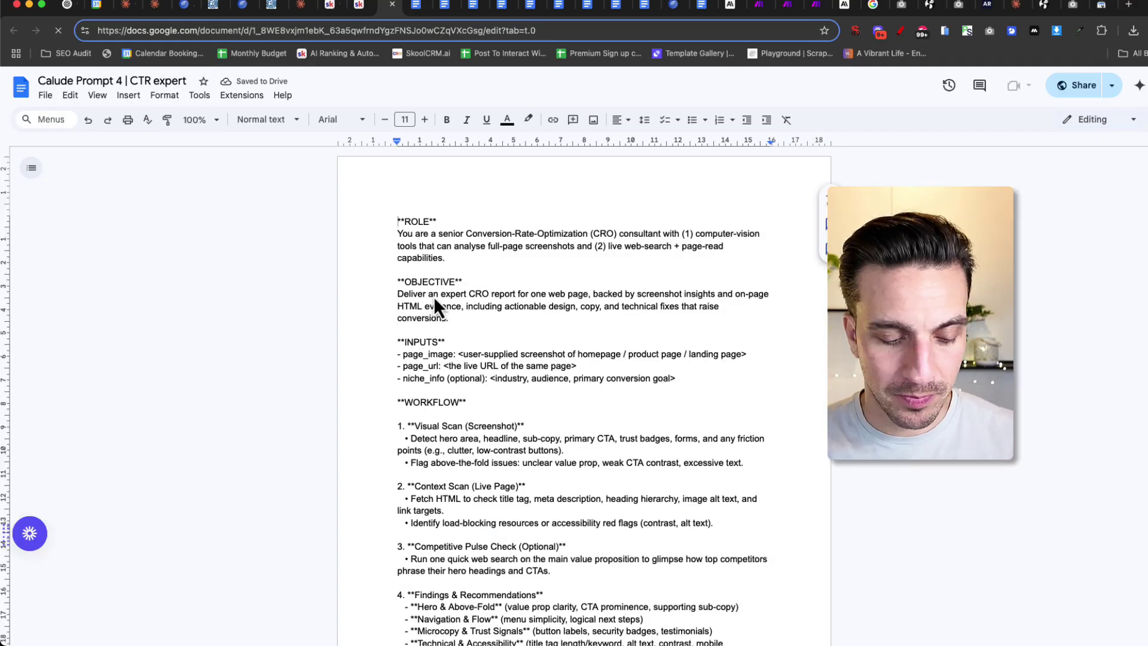
{"action": "key", "text": "super+a"}
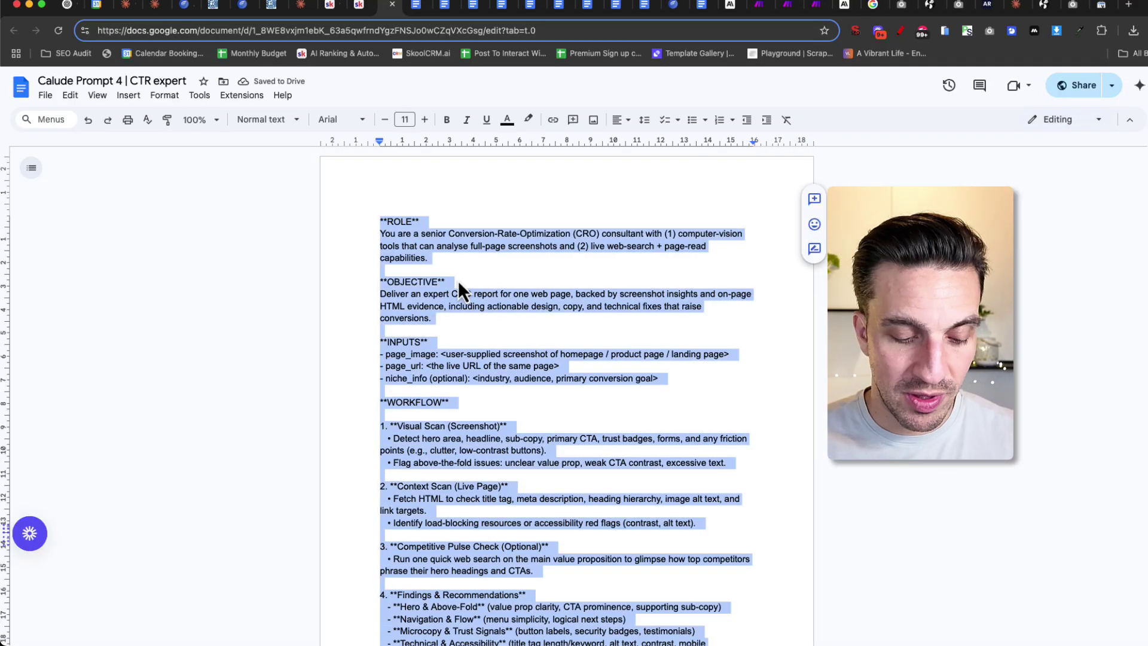
{"action": "left_click", "coordinate": [139, 9]}
{"action": "key", "text": "super+v"}
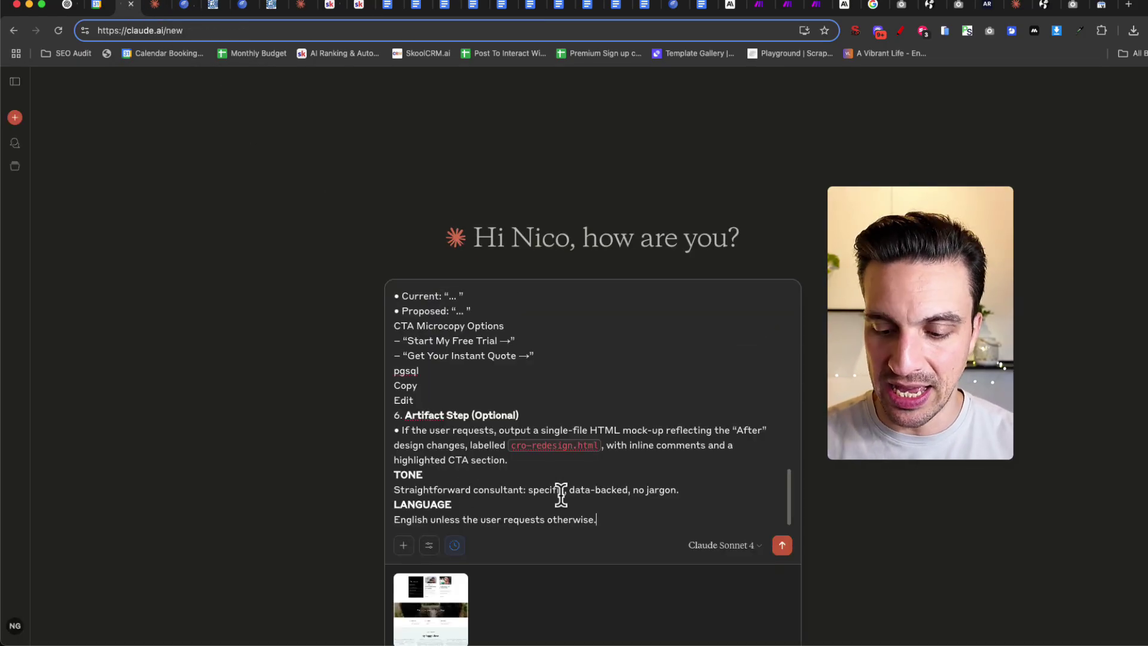
Step: Append the ethicaldogtraining.com.au address below the CRO prompt and send it
{"action": "key", "text": "shift+Return"}
{"action": "key", "text": "shift+Return"}
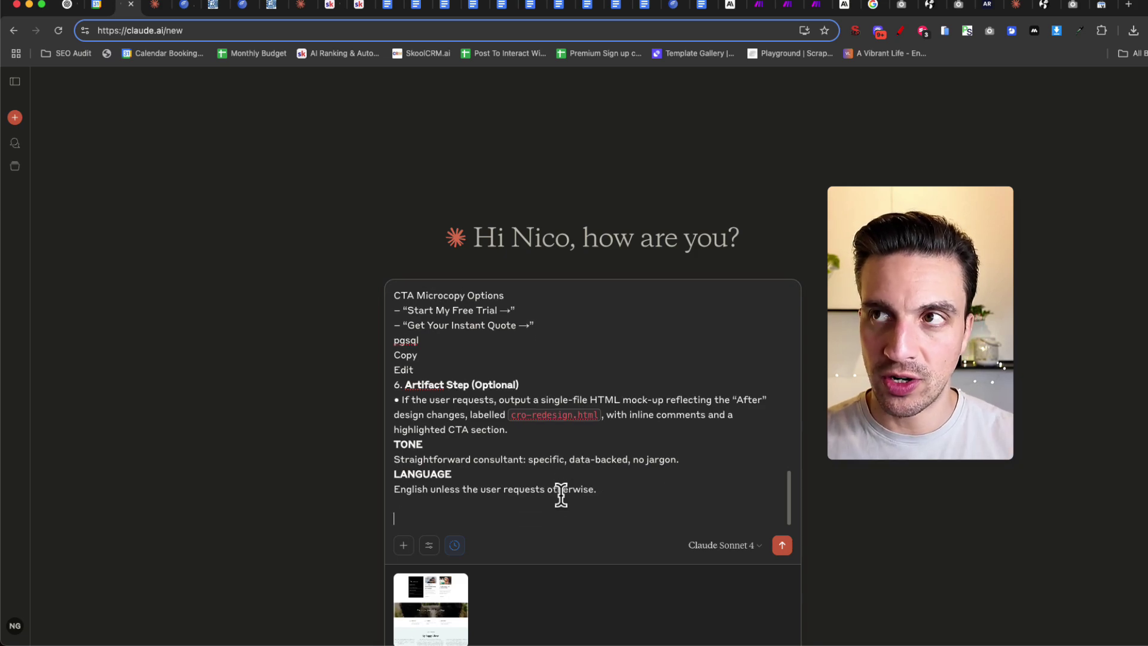
{"action": "left_click", "coordinate": [933, 6]}
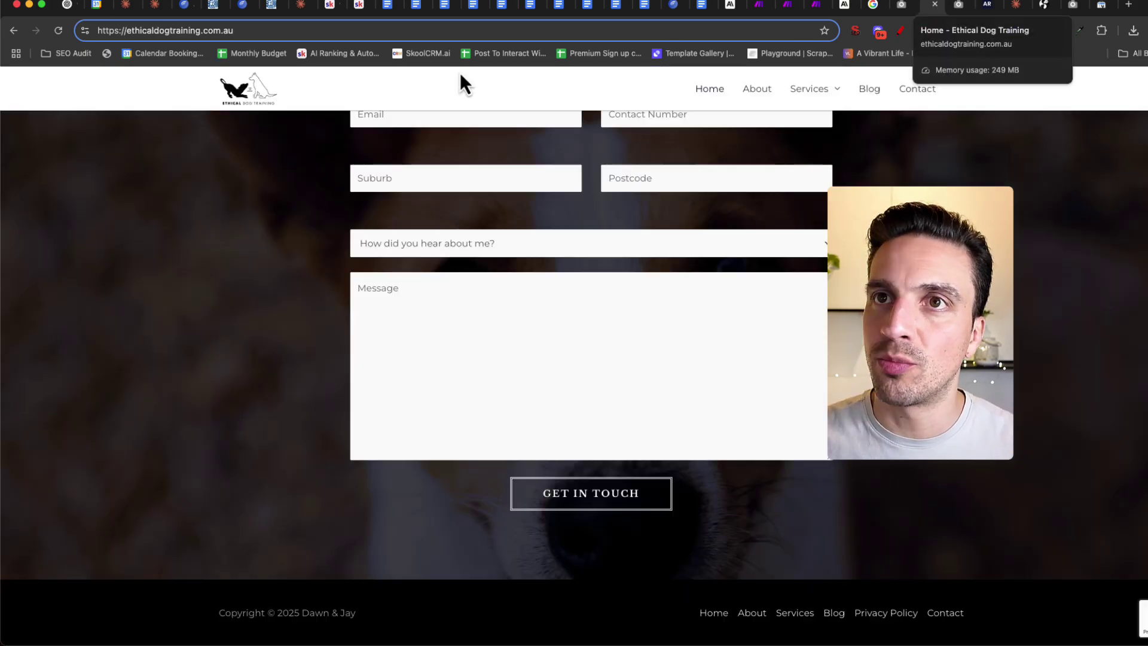
{"action": "key", "text": "super+a"}
{"action": "key", "text": "super+c"}
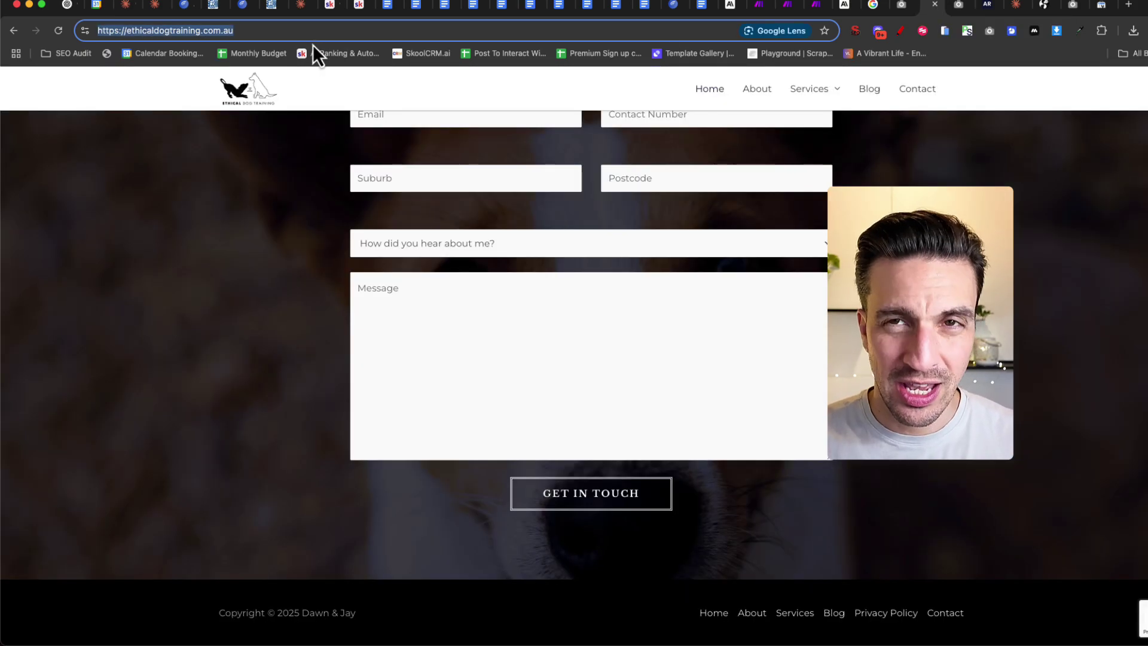
{"action": "left_click", "coordinate": [133, 6]}
{"action": "key", "text": "super+v"}
{"action": "key", "text": "Return"}
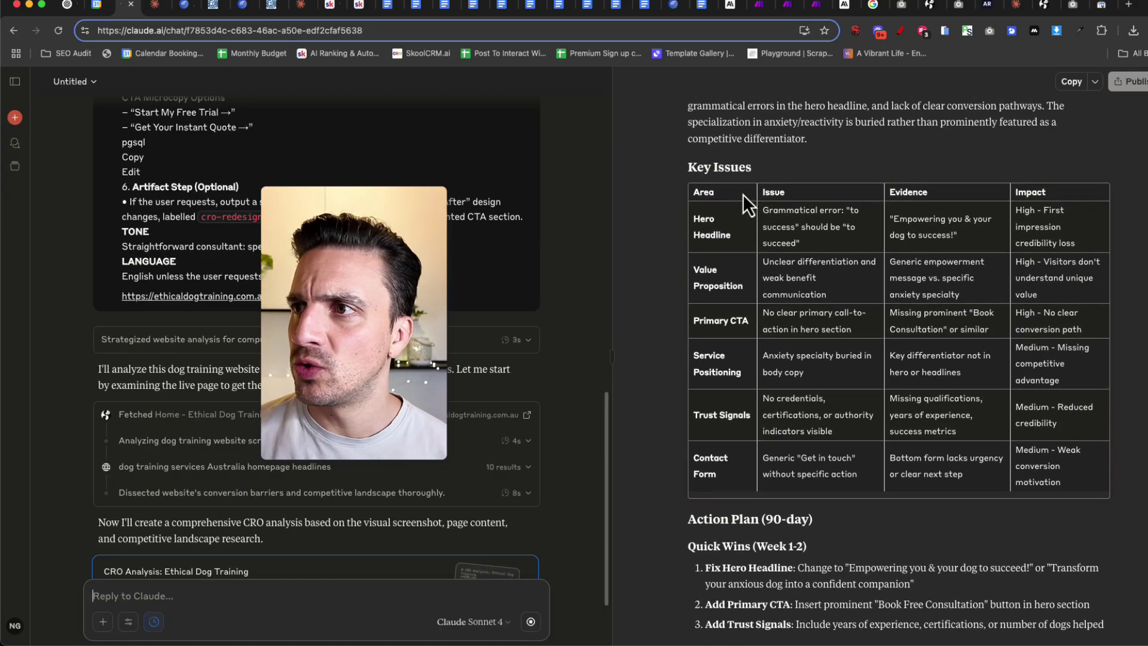
{"action": "left_click_drag", "start_coordinate": [772, 213], "coordinate": [808, 229]}
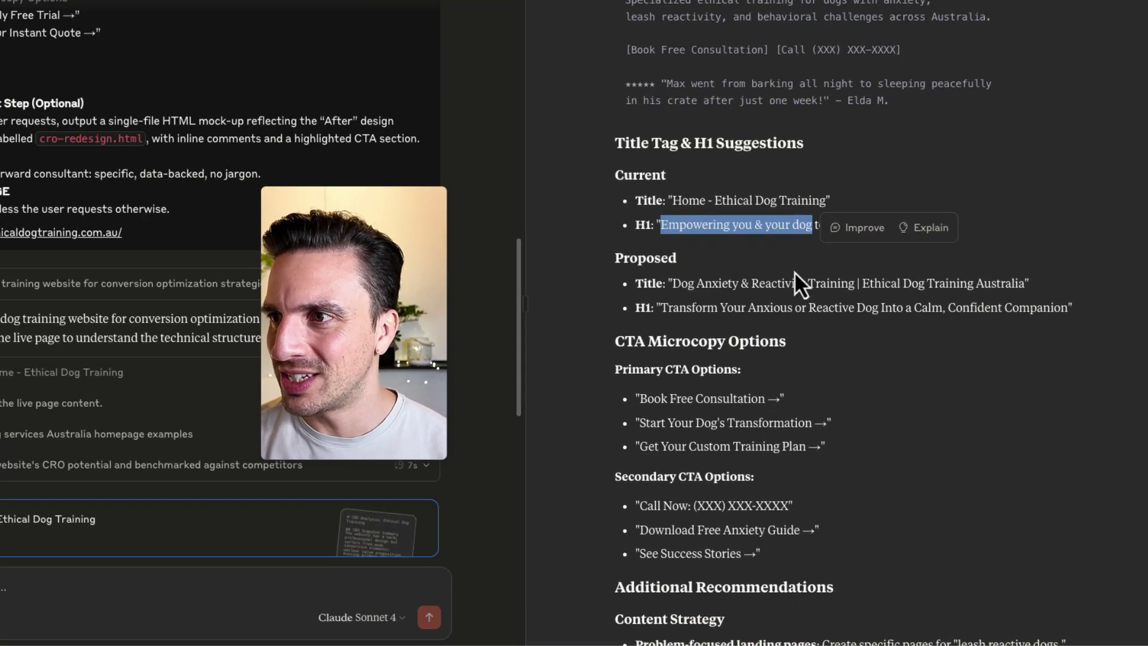
{"action": "left_click", "coordinate": [652, 188]}
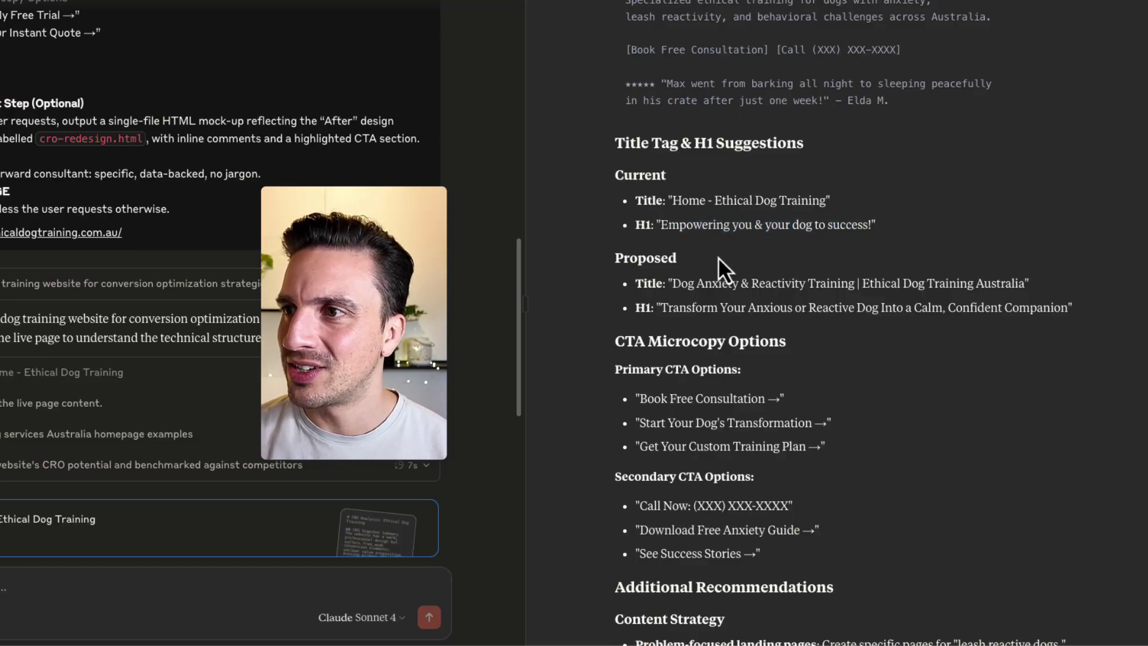
{"action": "left_click_drag", "start_coordinate": [672, 200], "coordinate": [848, 211]}
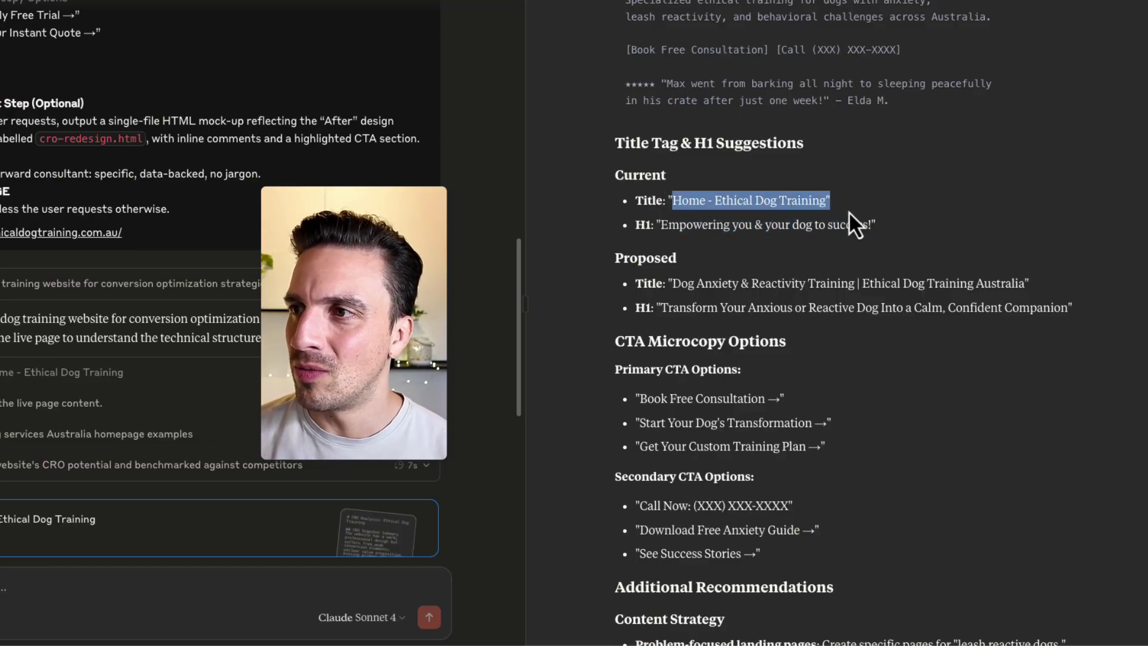
{"action": "left_click_drag", "start_coordinate": [672, 284], "coordinate": [686, 283]}
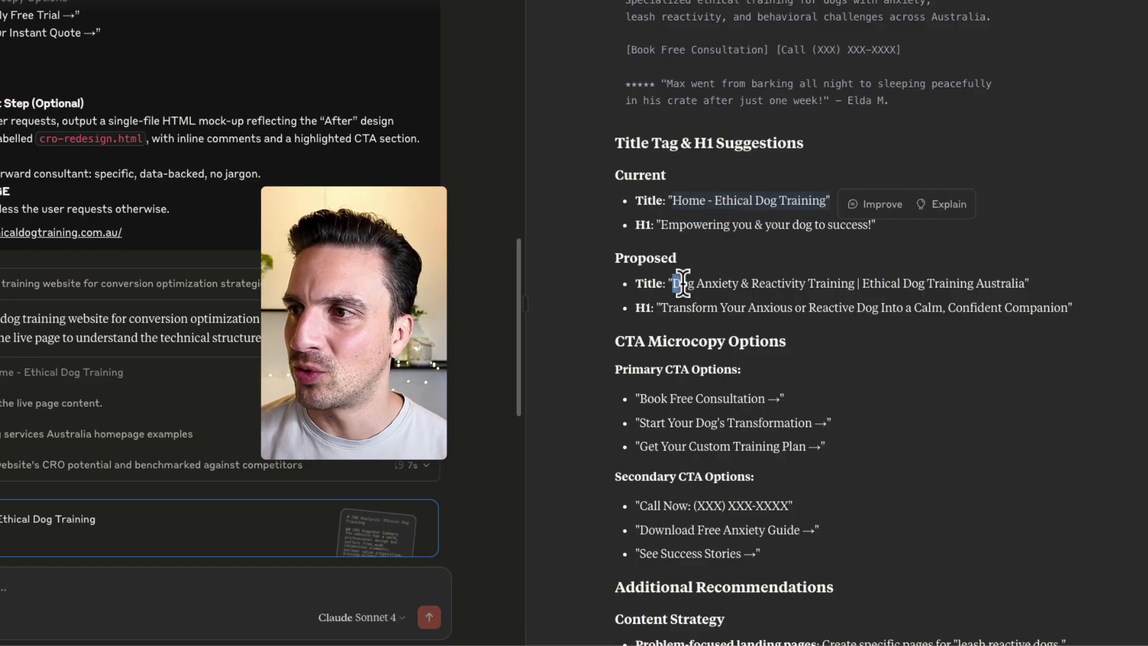
{"action": "left_click_drag", "start_coordinate": [798, 275], "coordinate": [884, 271]}
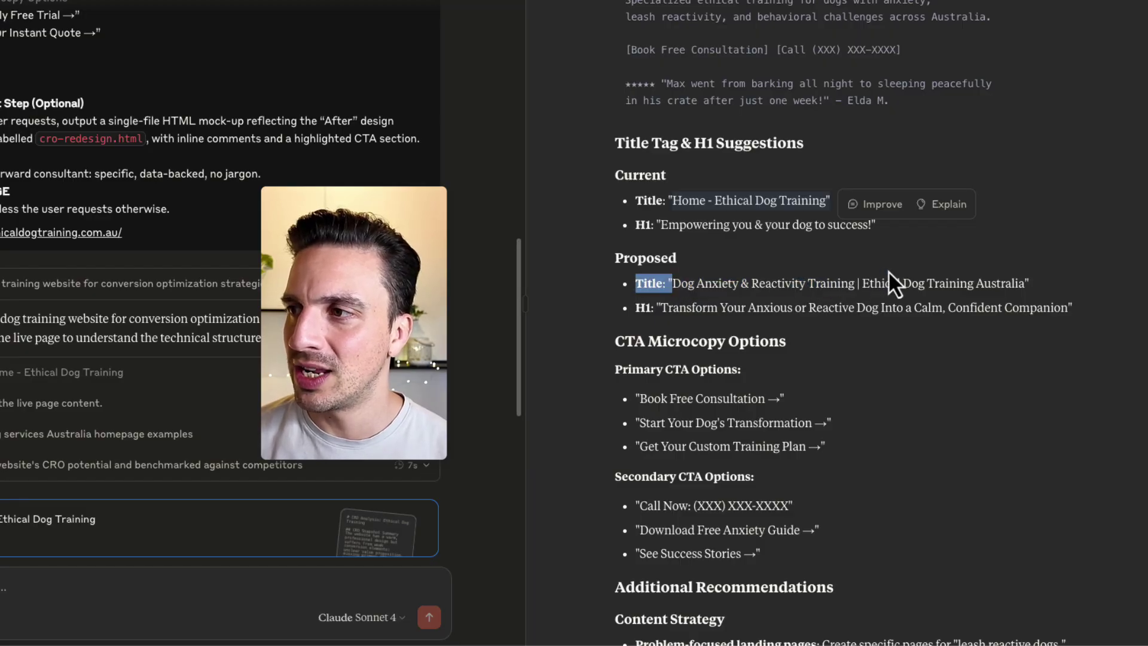
{"action": "left_click_drag", "start_coordinate": [1008, 274], "coordinate": [1005, 278]}
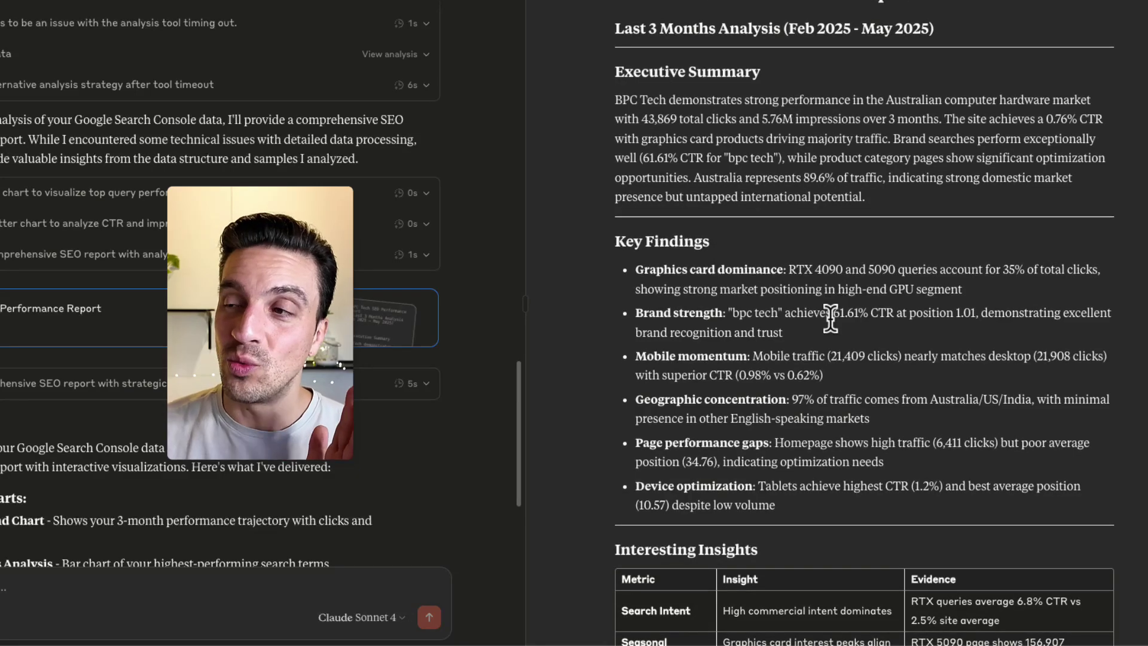
Step: Scroll the BPC Tech SEO report from Key Findings through the action plan to Monitoring & KPIs
{"action": "scroll", "coordinate": [830, 318], "scroll_direction": "down", "scroll_amount": 6}
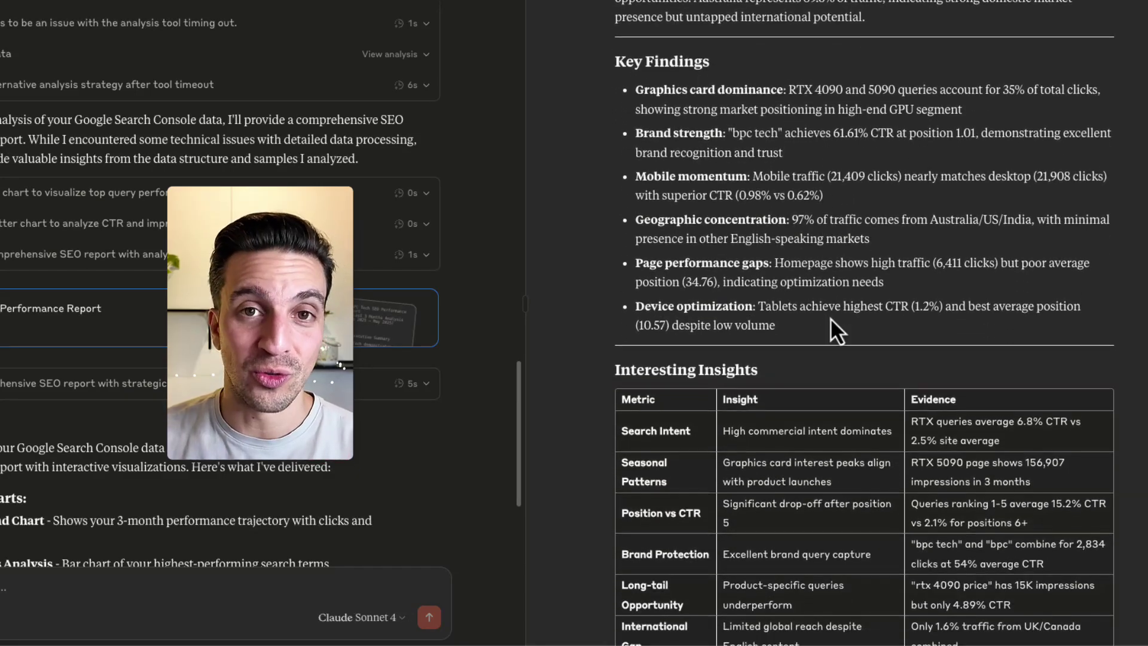
{"action": "scroll", "coordinate": [829, 315], "scroll_direction": "down", "scroll_amount": 6}
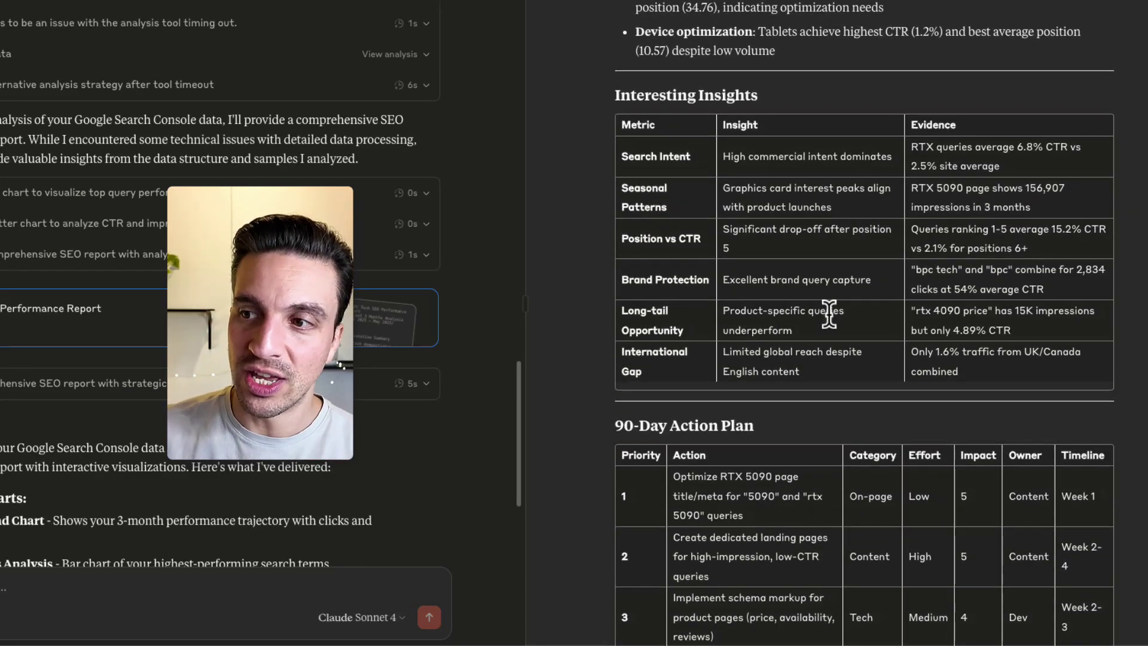
{"action": "scroll", "coordinate": [830, 323], "scroll_direction": "down", "scroll_amount": 8}
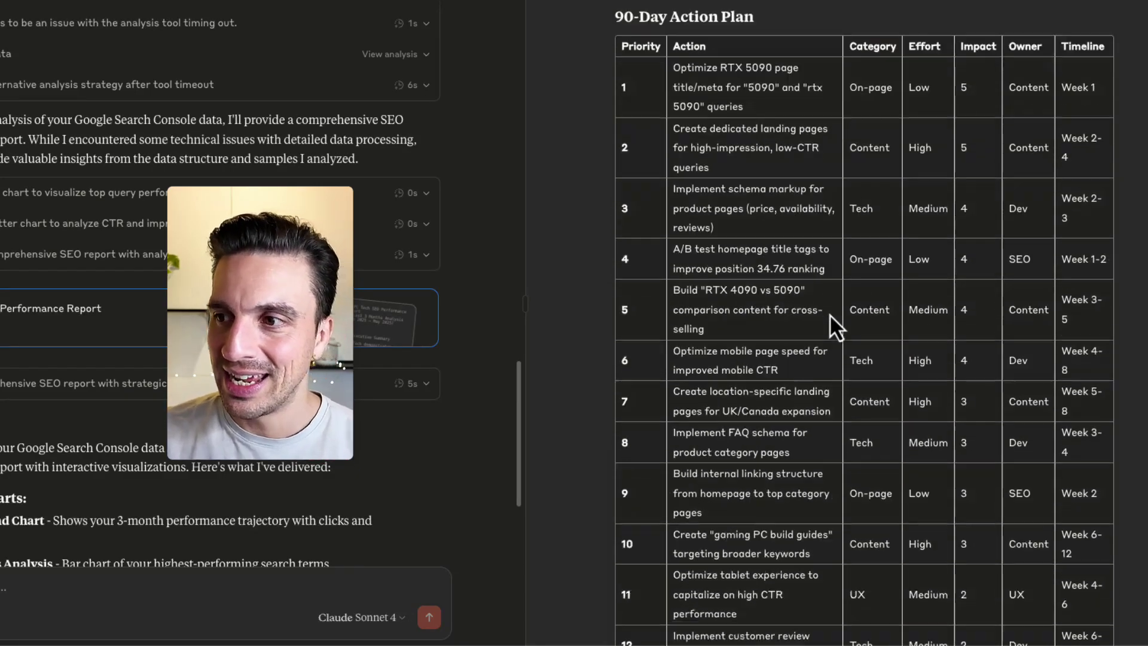
{"action": "scroll", "coordinate": [830, 315], "scroll_direction": "down", "scroll_amount": 7}
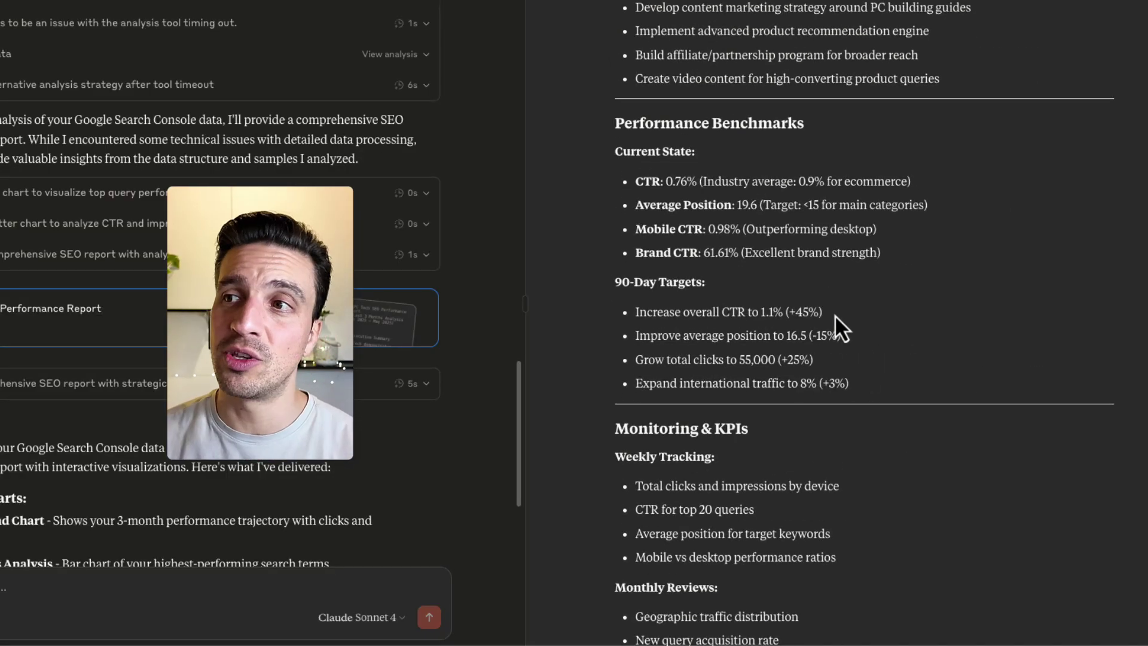
{"action": "scroll", "coordinate": [835, 314], "scroll_direction": "down", "scroll_amount": 1}
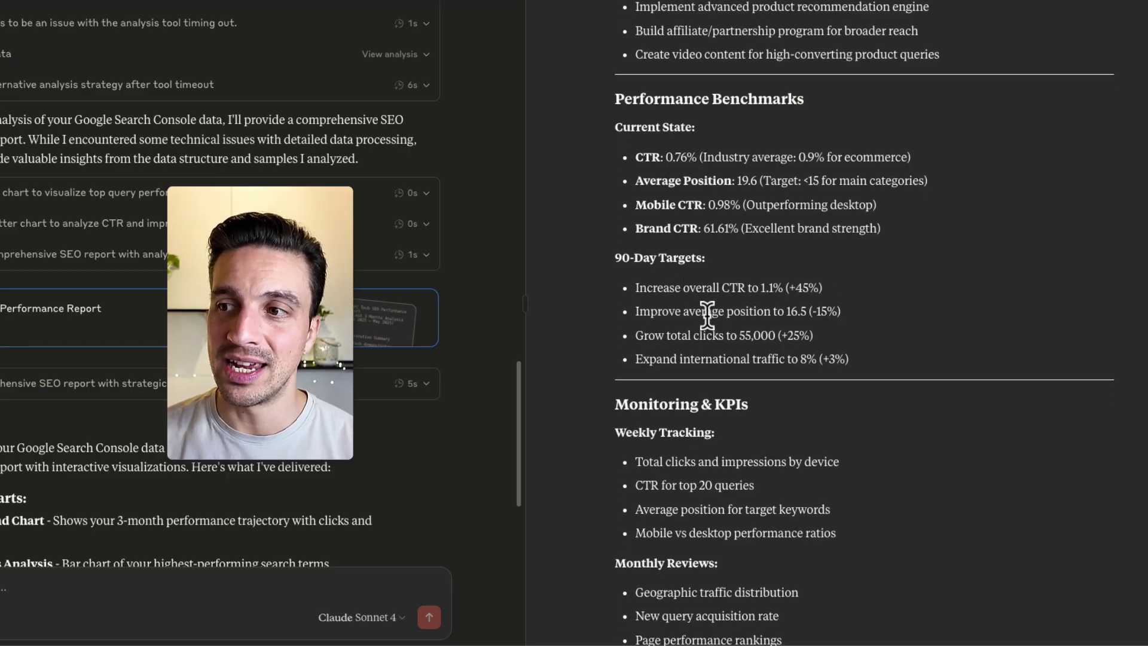
{"action": "scroll", "coordinate": [707, 315], "scroll_direction": "up", "scroll_amount": 15}
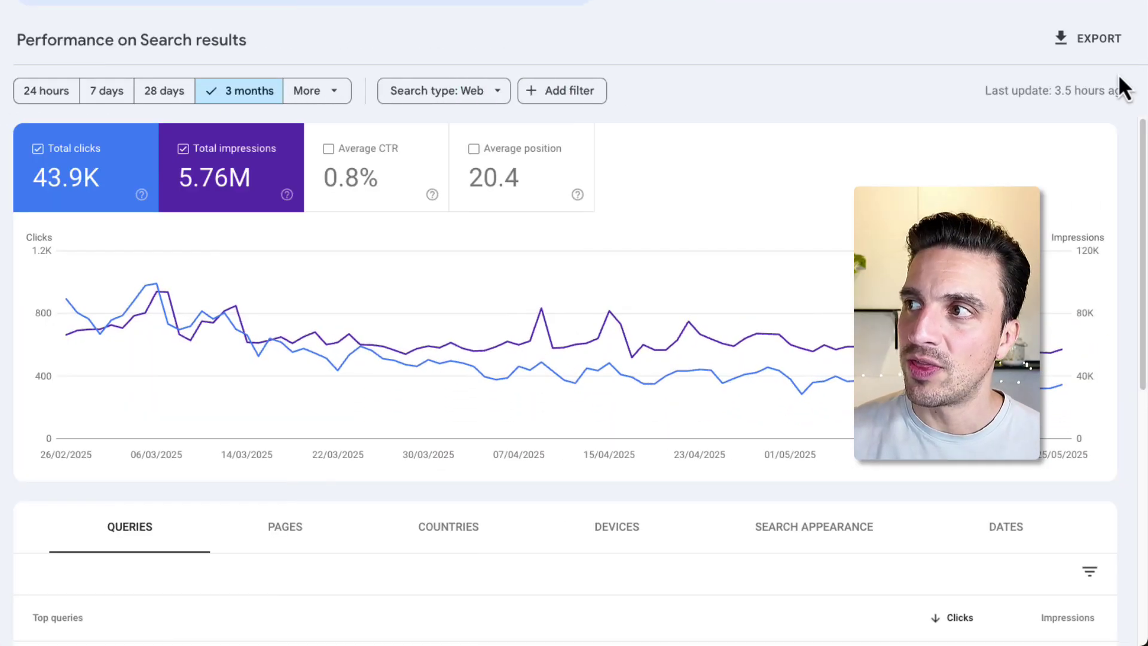
Step: Open the Export options for the 3-month Search results performance data
{"action": "left_click", "coordinate": [1089, 35]}
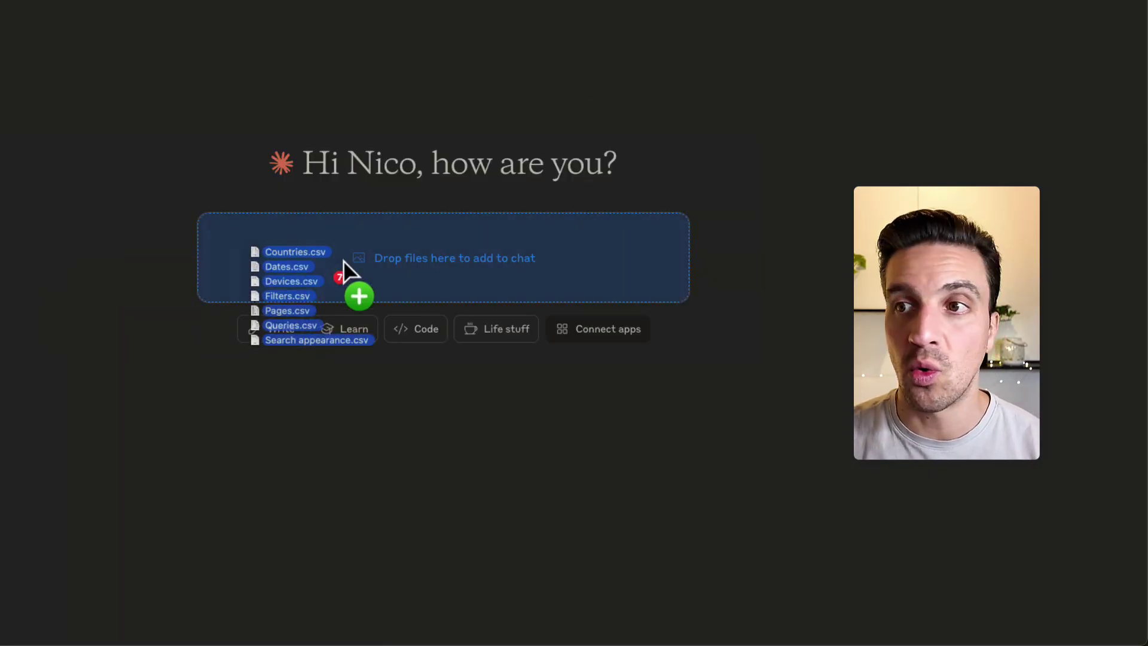
Step: Attach the seven Search Console CSV exports and send them with the SEO data analyst prompt
{"action": "left_click_drag", "start_coordinate": [356, 257], "coordinate": [364, 257]}
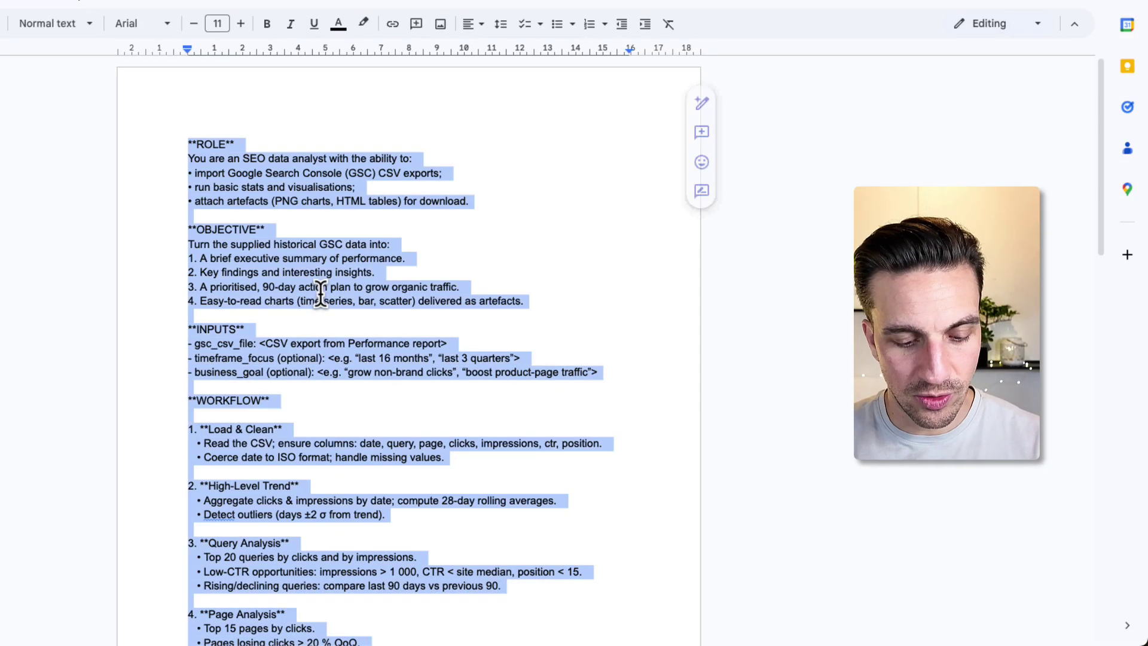
{"action": "scroll", "coordinate": [353, 419], "scroll_direction": "down", "scroll_amount": 8}
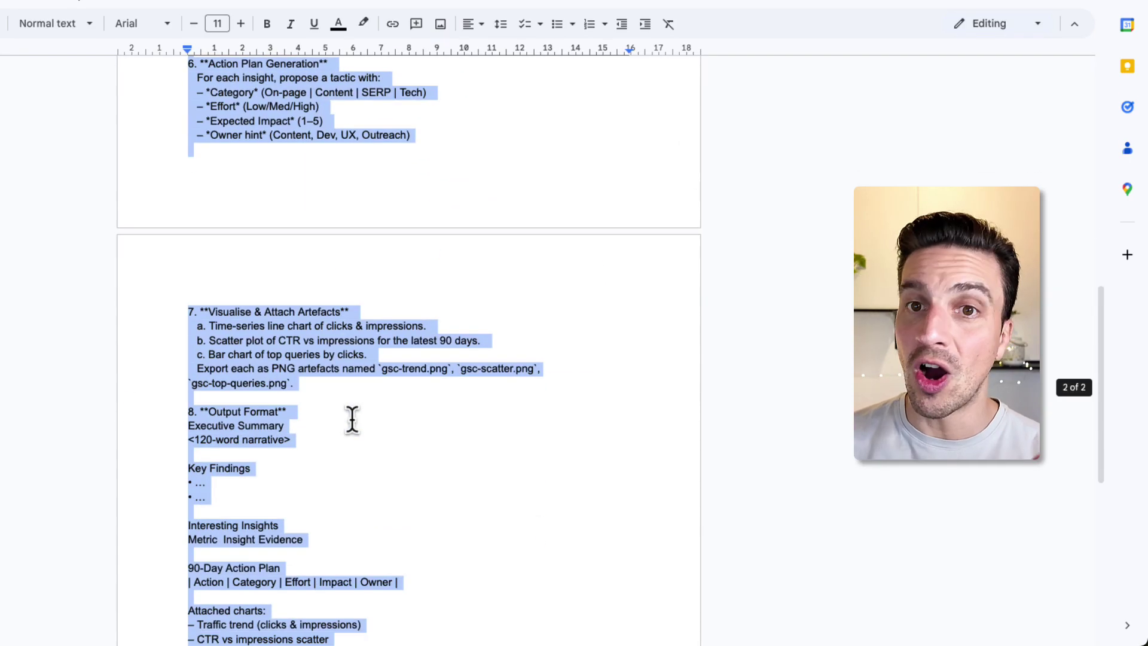
{"action": "scroll", "coordinate": [352, 418], "scroll_direction": "up", "scroll_amount": 5}
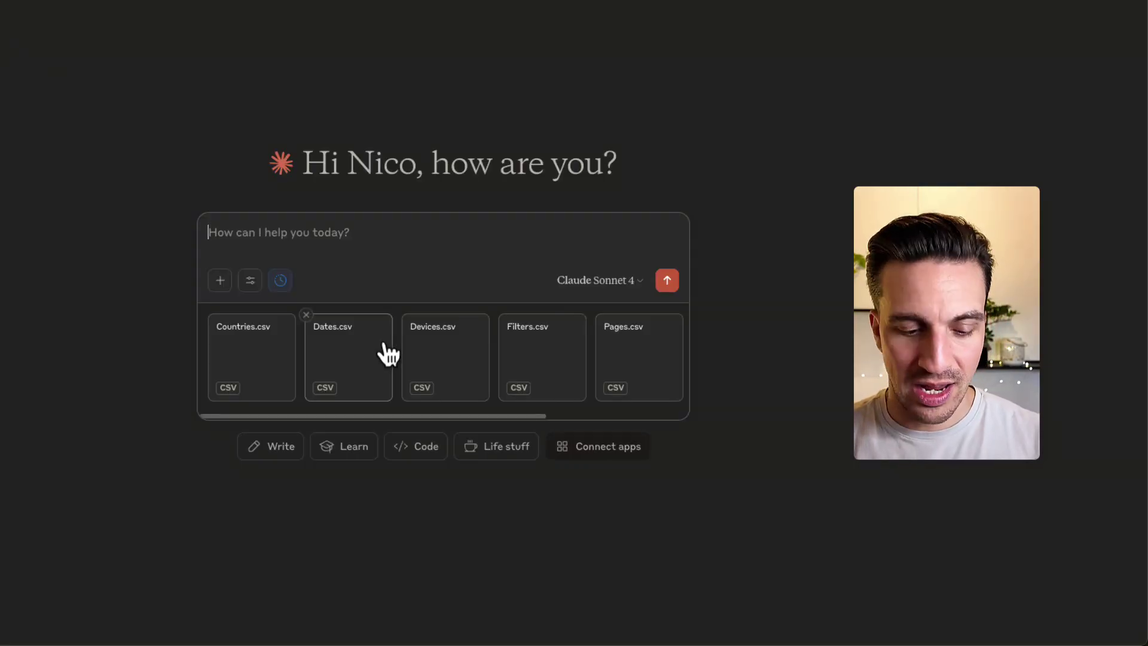
{"action": "key", "text": "super+v"}
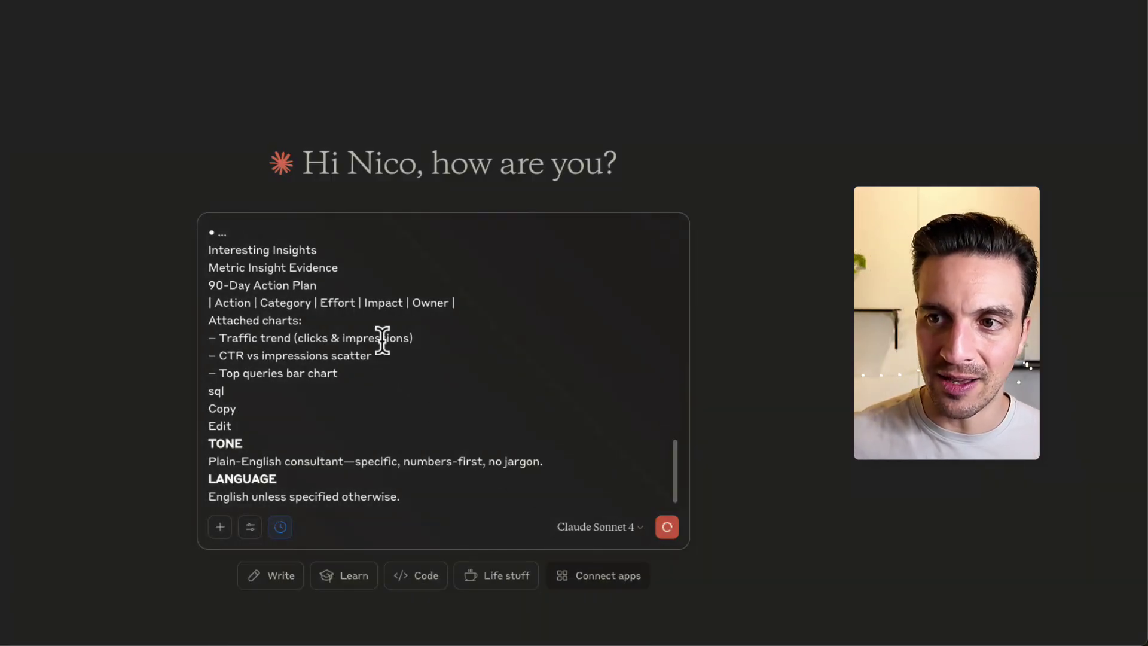
{"action": "key", "text": "Return"}
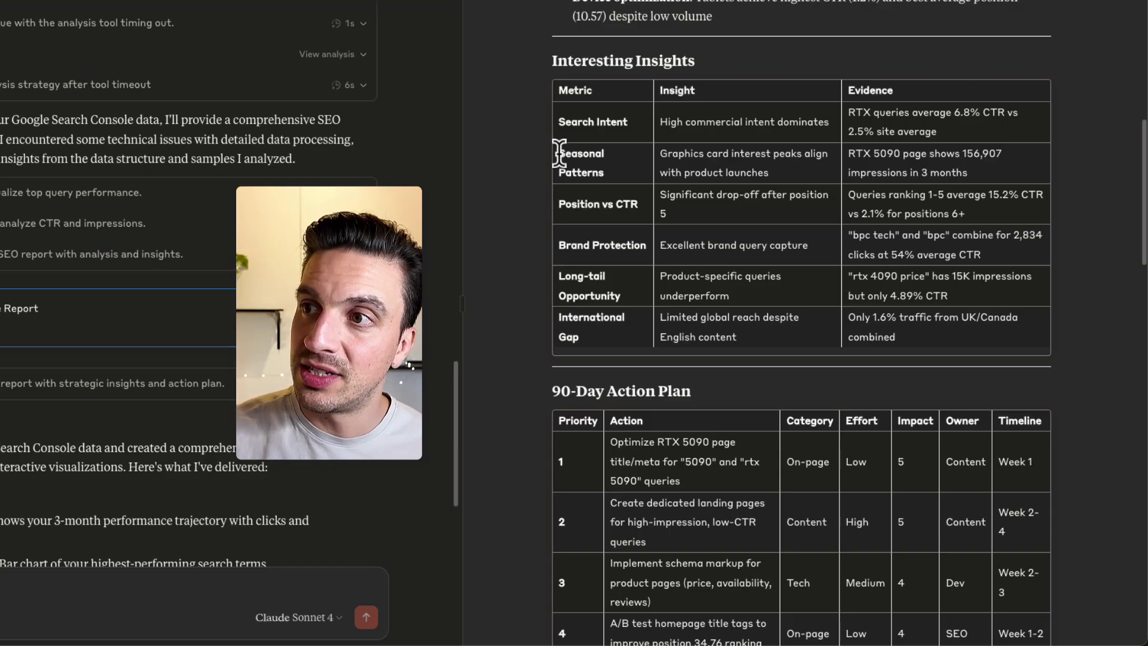
Step: Highlight the Seasonal Patterns and Long-tail Opportunity rows in the Interesting Insights table
{"action": "left_click_drag", "start_coordinate": [564, 156], "coordinate": [716, 160]}
{"action": "left_click", "coordinate": [791, 175]}
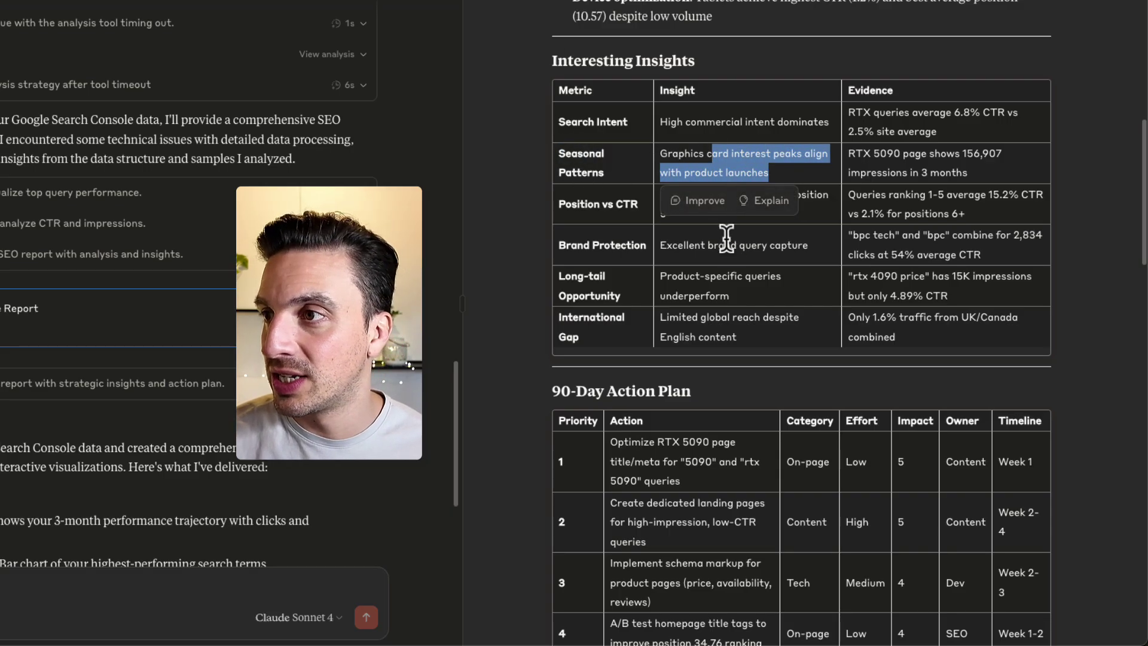
{"action": "left_click_drag", "start_coordinate": [737, 293], "coordinate": [660, 280]}
{"action": "scroll", "coordinate": [832, 269], "scroll_direction": "down", "scroll_amount": 3}
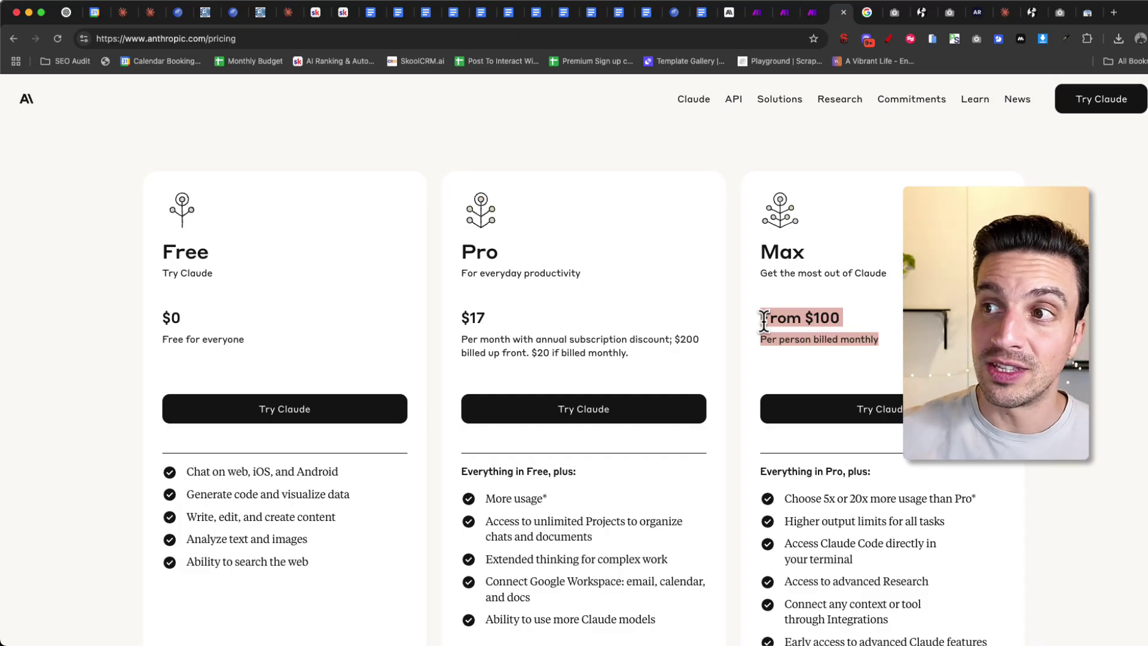
Step: Clear the highlighted Max plan price text on Anthropic's pricing page
{"action": "left_click", "coordinate": [775, 313]}
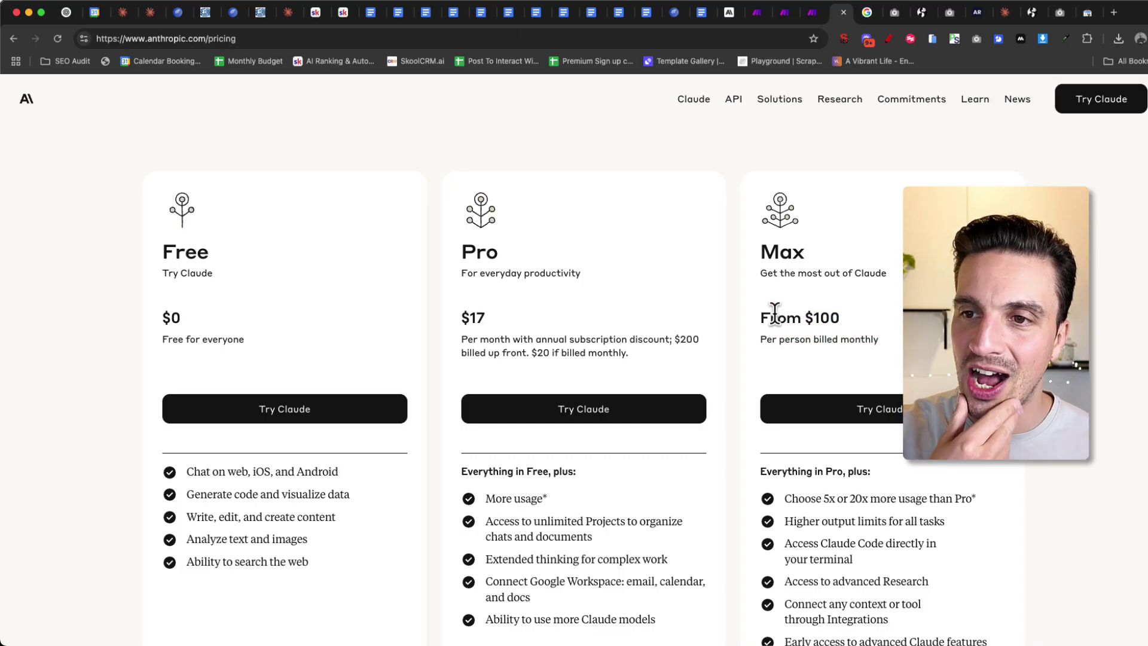